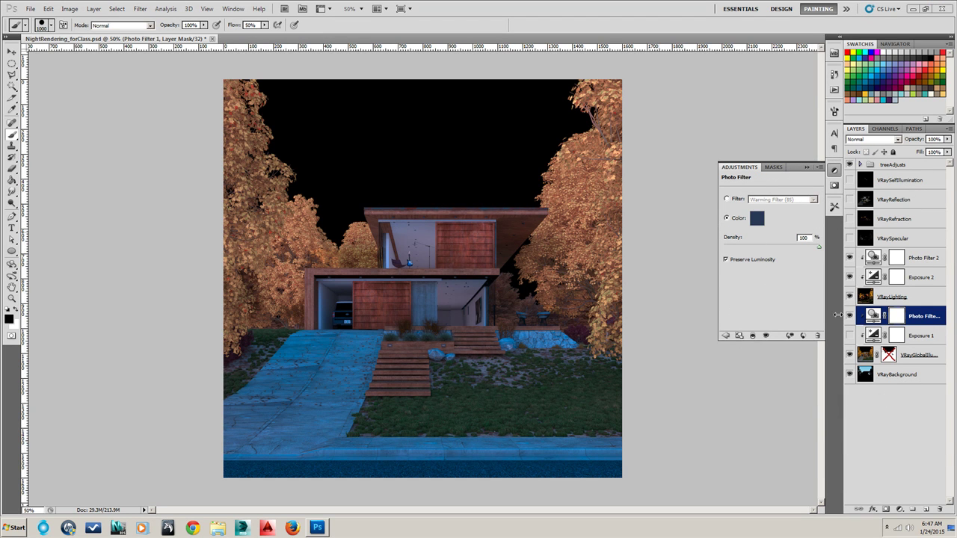
- Hide Exposure 1 to compare, and check the Photo Filter 1 tint colour without changing it
left_click(850, 336)
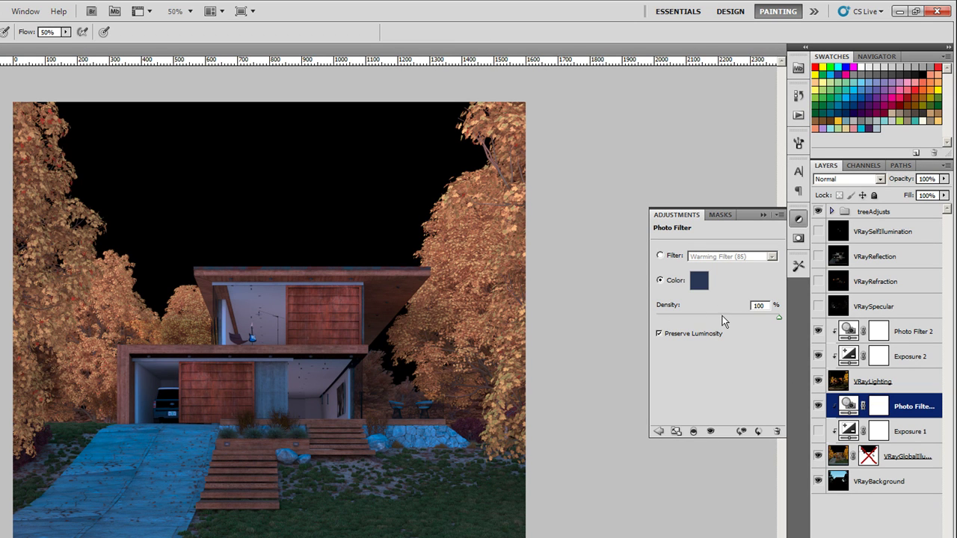
left_click(703, 283)
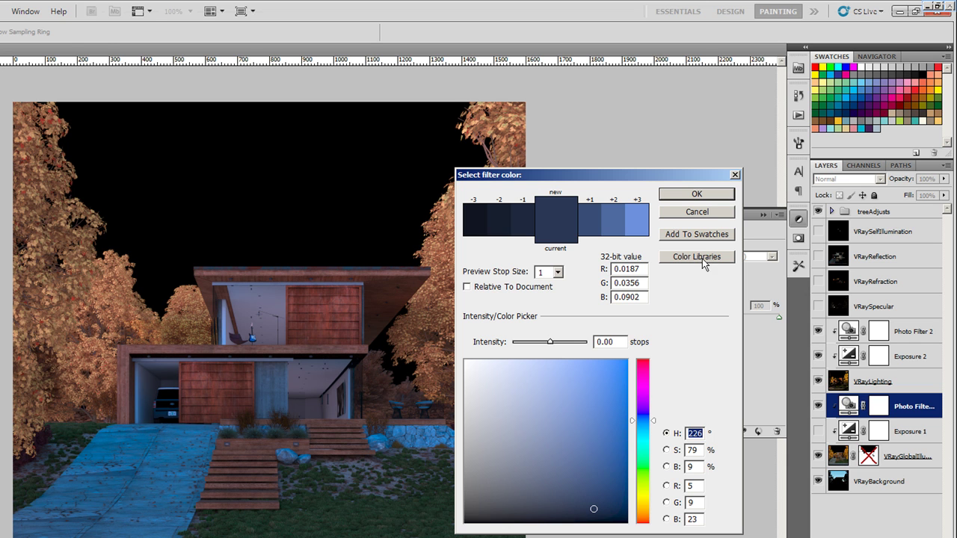
left_click(706, 212)
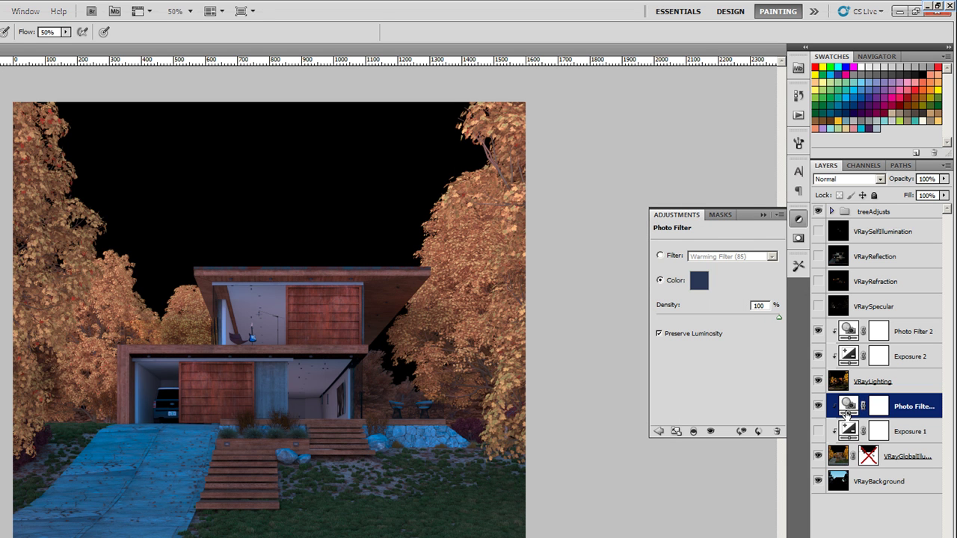
- Turn Exposure 1 back on and lower its opacity to 76%
left_click(818, 432)
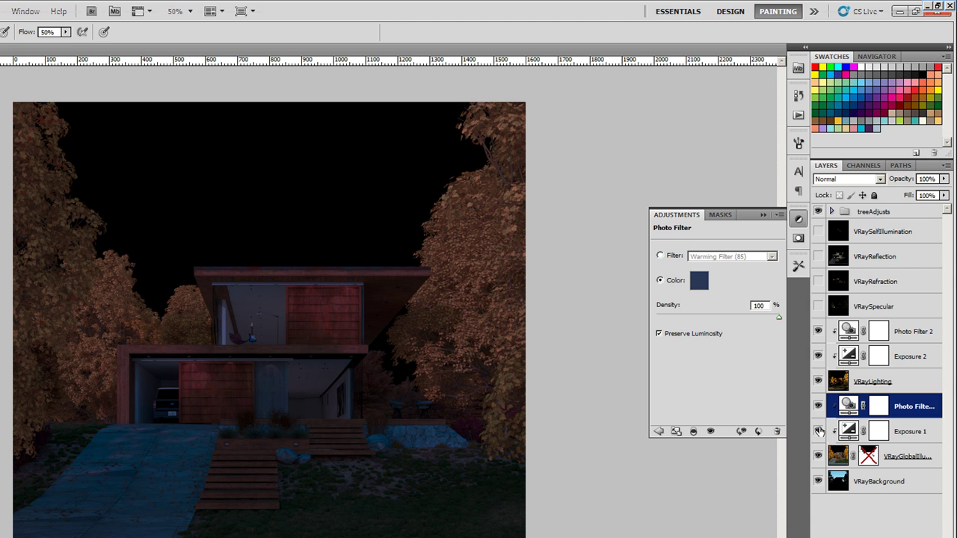
left_click(846, 432)
left_click(943, 180)
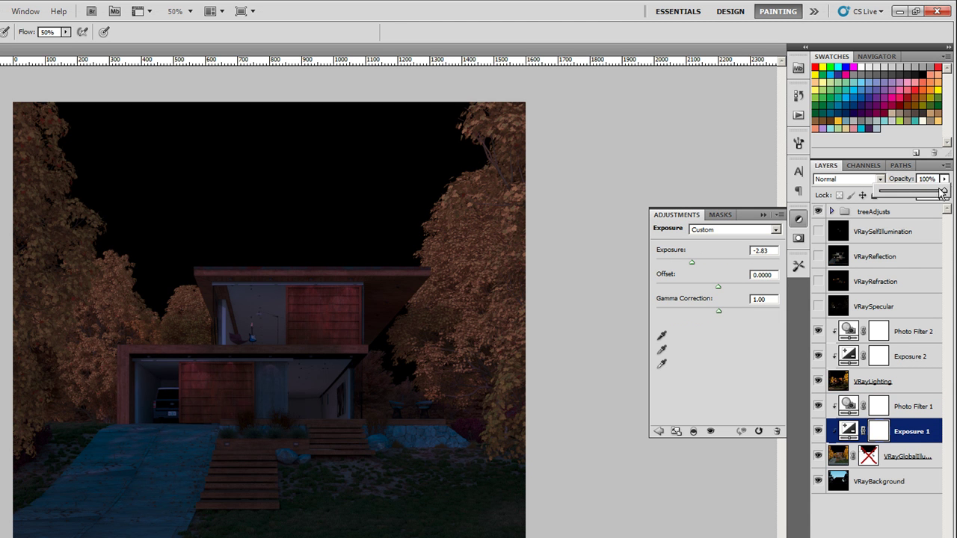
left_click_drag(885, 196, 931, 200)
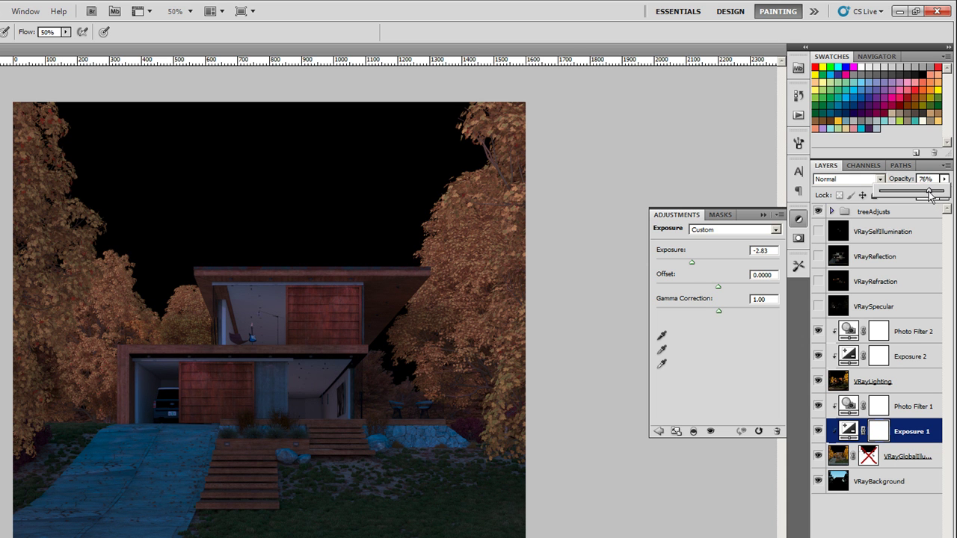
- Delete the Photo Filter 2 and Exposure 2 layers, then briefly solo VRayLighting to inspect its warm light
left_click(891, 382)
left_click(897, 357)
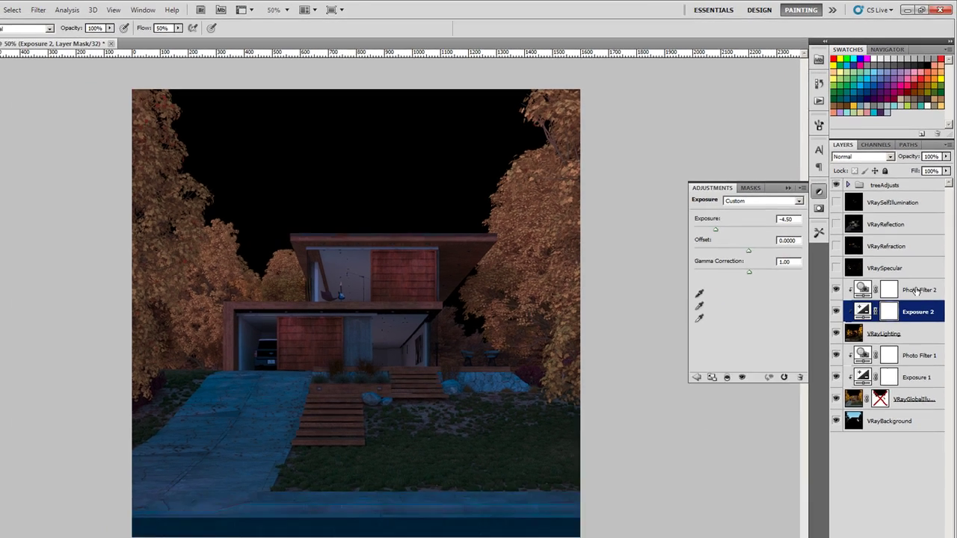
left_click(905, 335, "shift")
left_click_drag(906, 335, 918, 511)
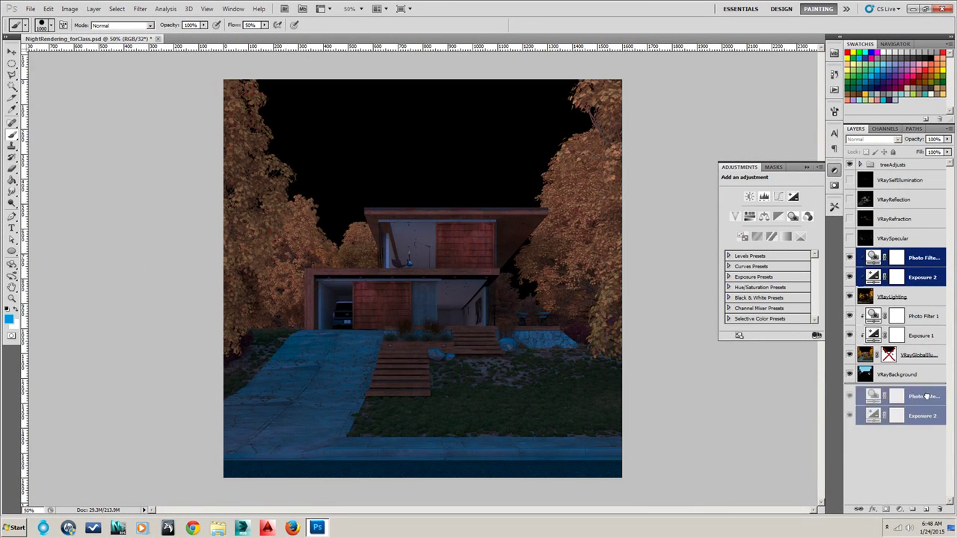
left_click_drag(926, 396, 940, 509)
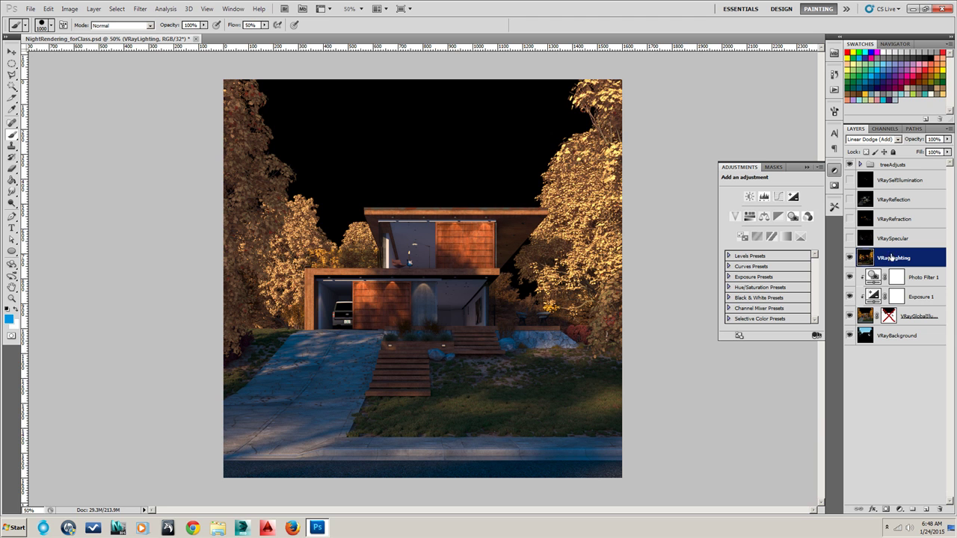
left_click(850, 258, "alt")
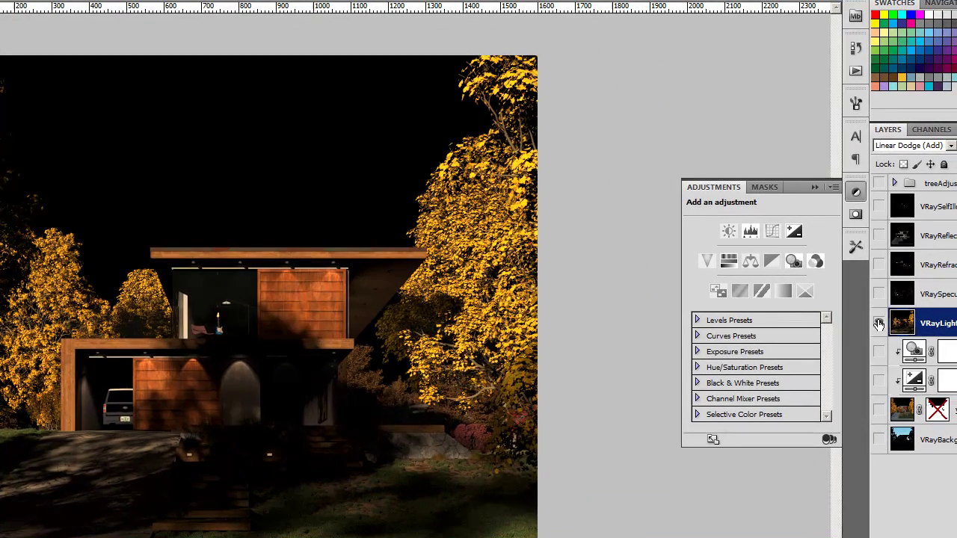
left_click(880, 324, "alt")
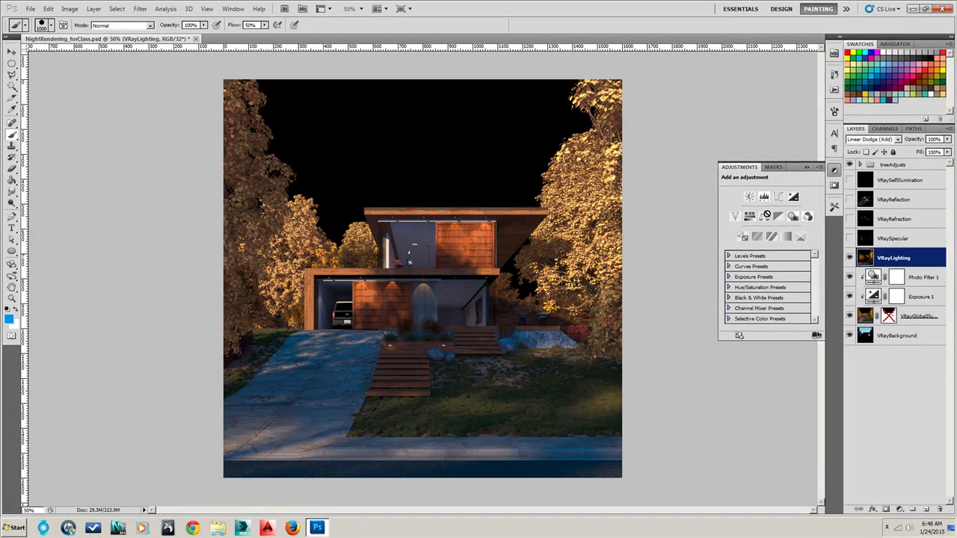
- Add a new Photo Filter adjustment layer, Photo Filter 2, above VRayLighting
left_click(94, 8)
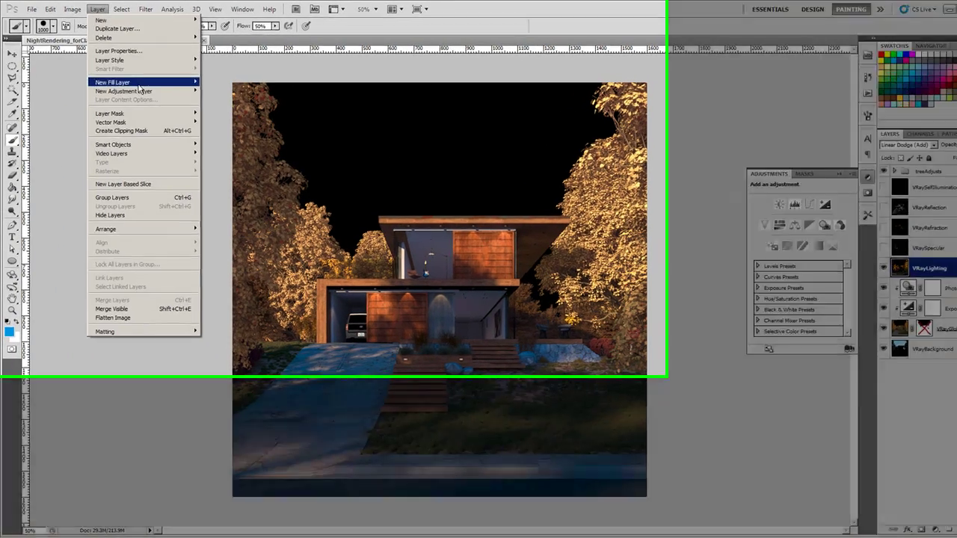
mouse_move(139, 90)
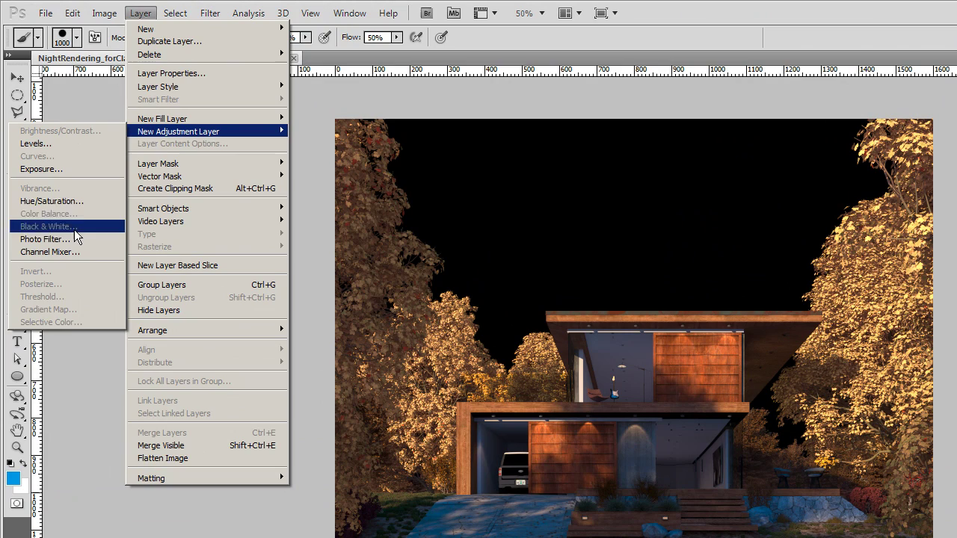
left_click(67, 240)
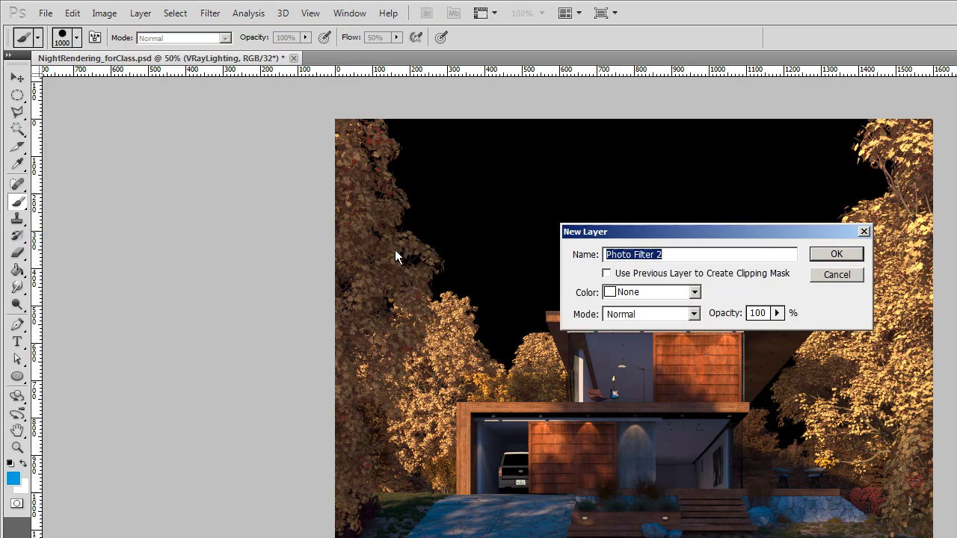
key("Return")
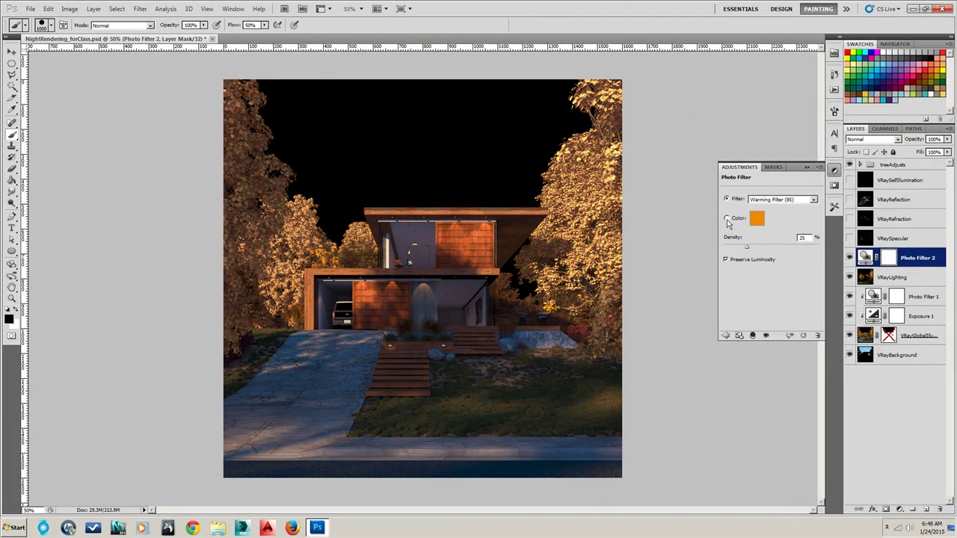
- Give Photo Filter 2 a dark blue tint and raise its density to 100%
left_click(757, 218)
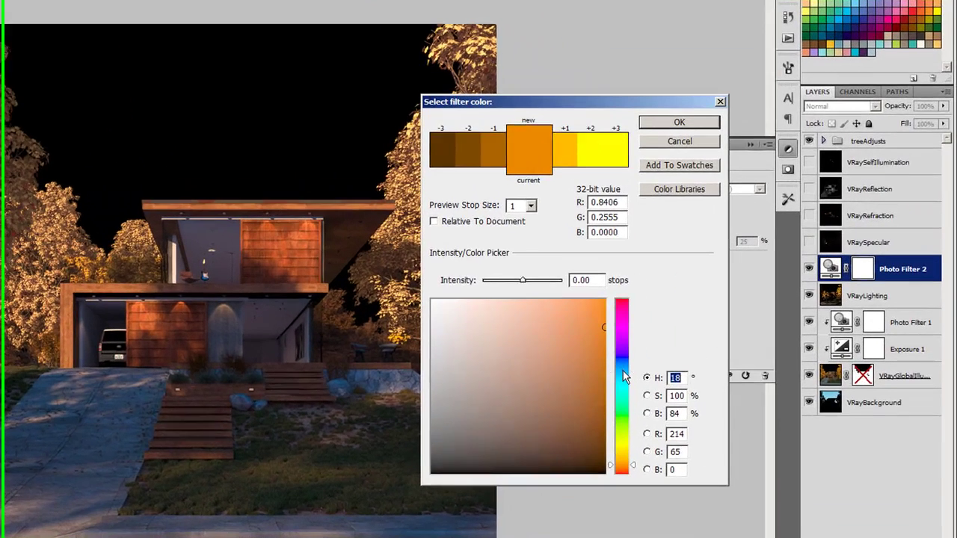
left_click(622, 371)
left_click(570, 407)
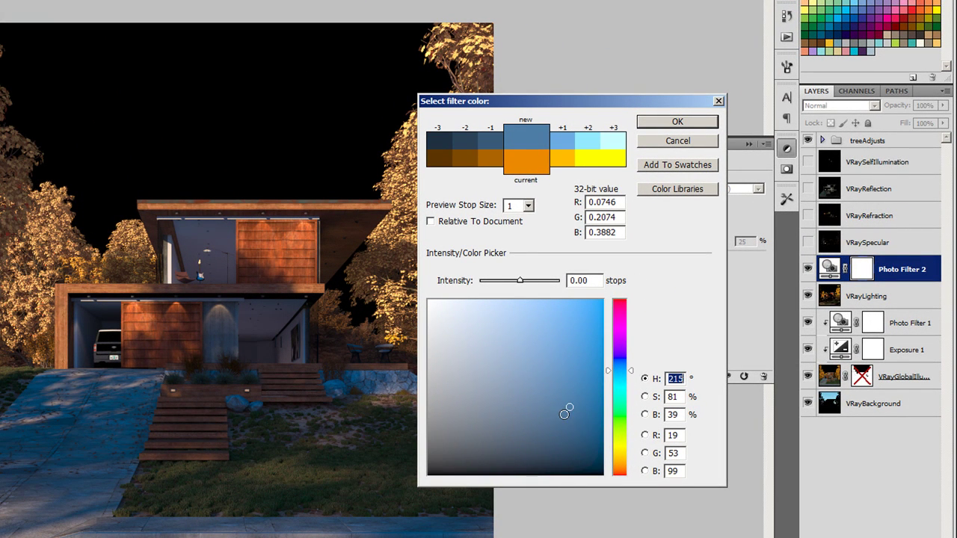
left_click_drag(563, 427, 581, 451)
left_click(699, 126)
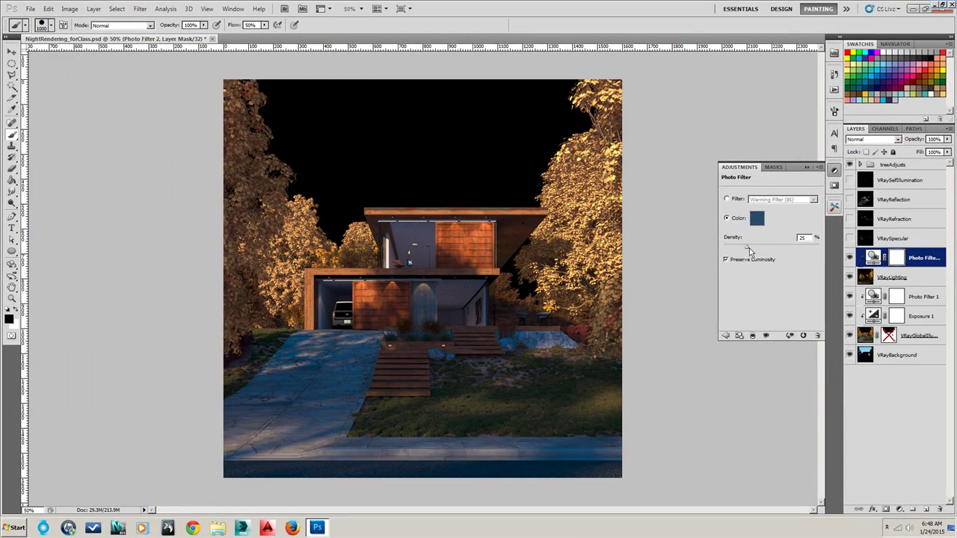
left_click_drag(813, 252, 824, 247)
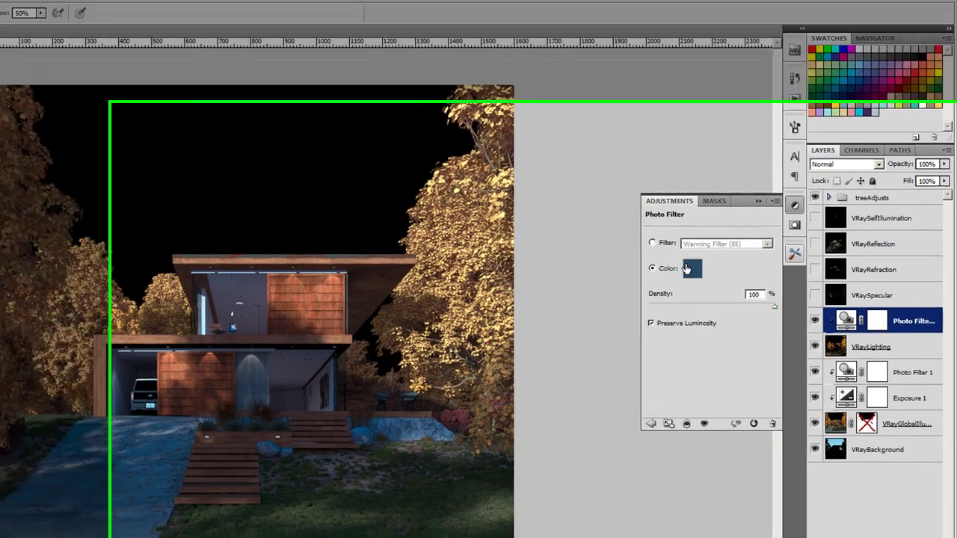
- Refine the tint to a deep navy blue (R4 G31 B68)
left_click(697, 282)
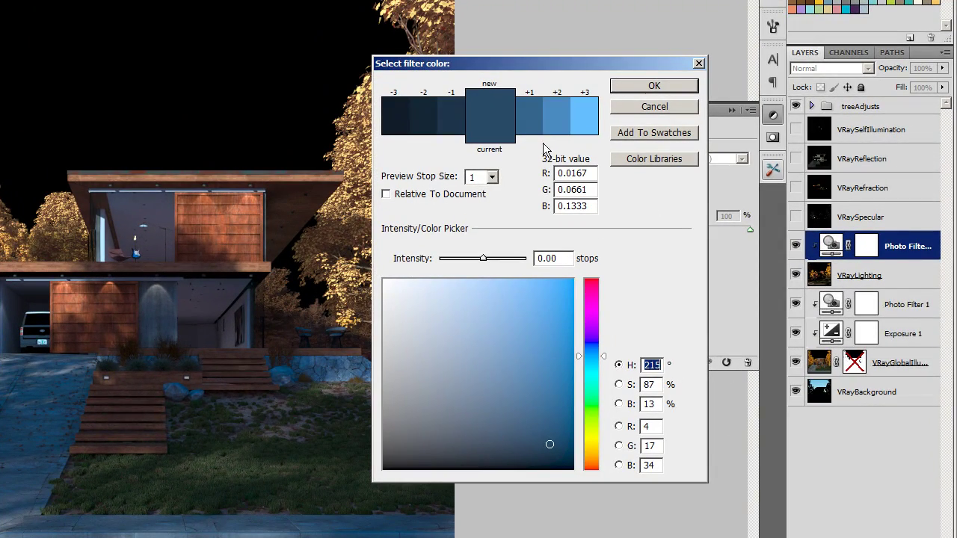
mouse_move(548, 363)
left_mouse_down()
mouse_move(563, 378)
mouse_move(565, 403)
left_mouse_up()
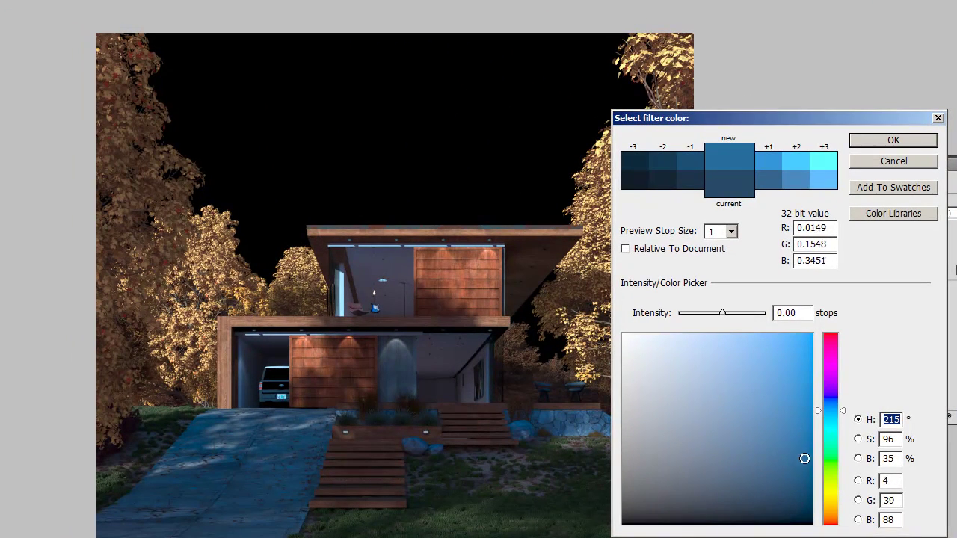
left_click_drag(805, 459, 805, 462)
left_click(804, 429)
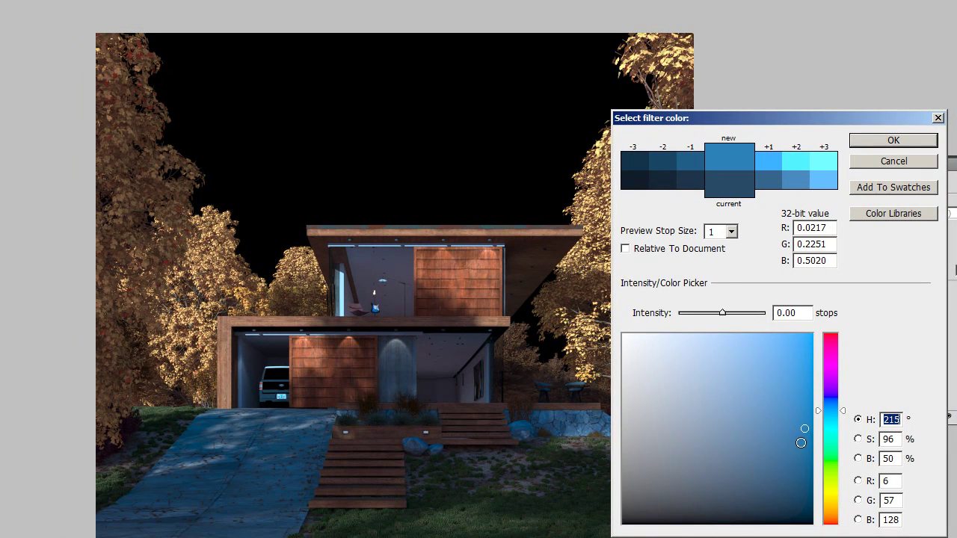
mouse_move(740, 458)
left_mouse_down()
mouse_move(784, 457)
mouse_move(801, 473)
left_mouse_up()
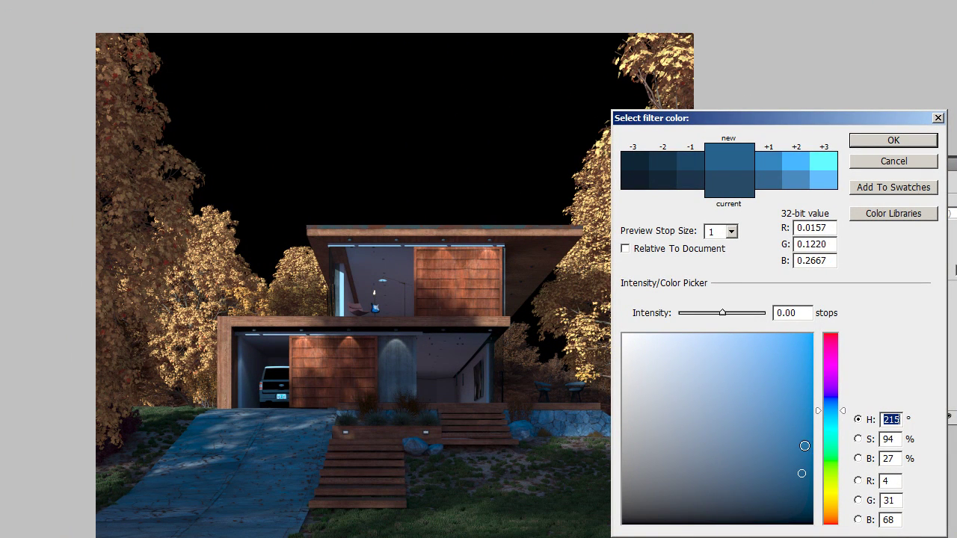
left_click(902, 140)
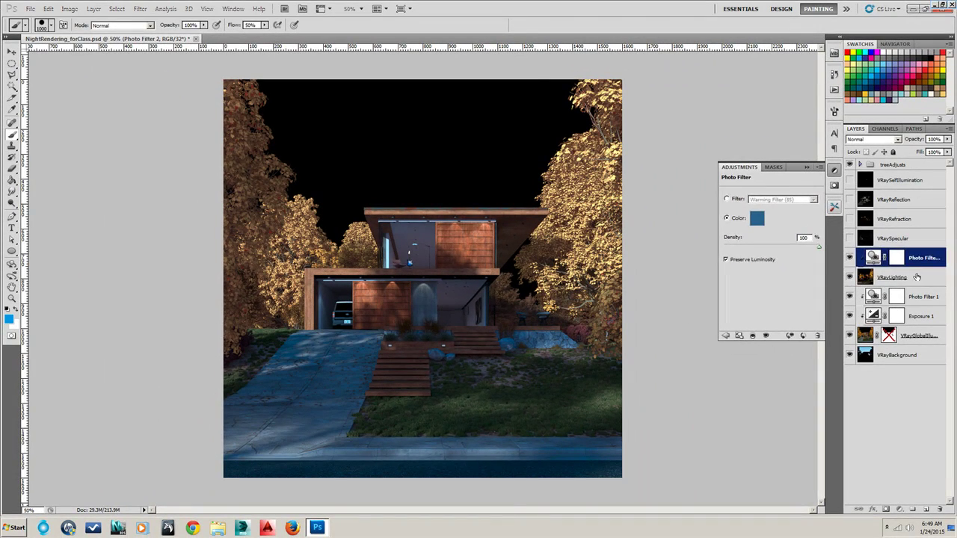
left_click(917, 277)
- Add an Exposure 2 adjustment at -3.73 and toggle VRayLighting to compare the dimming
left_click(94, 9)
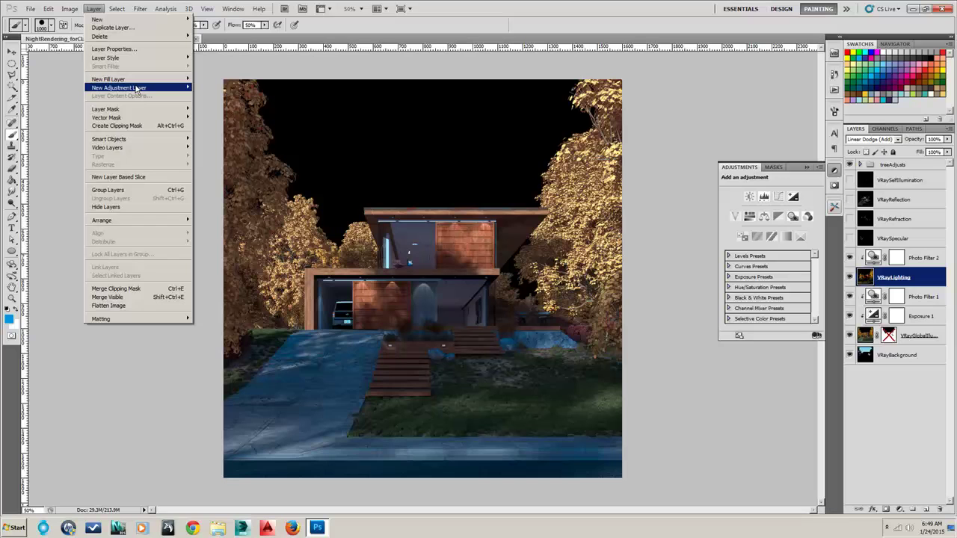
mouse_move(120, 87)
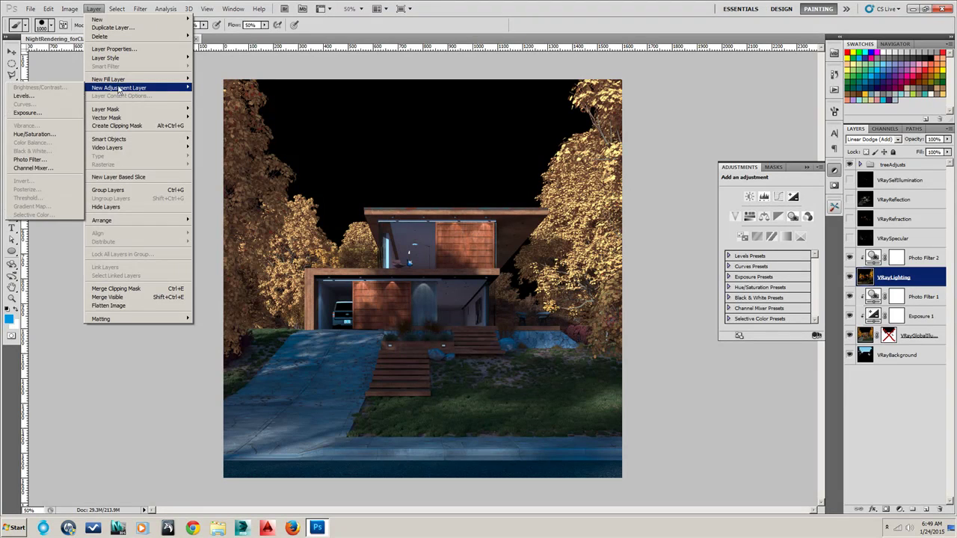
left_click(38, 113)
left_click(557, 171)
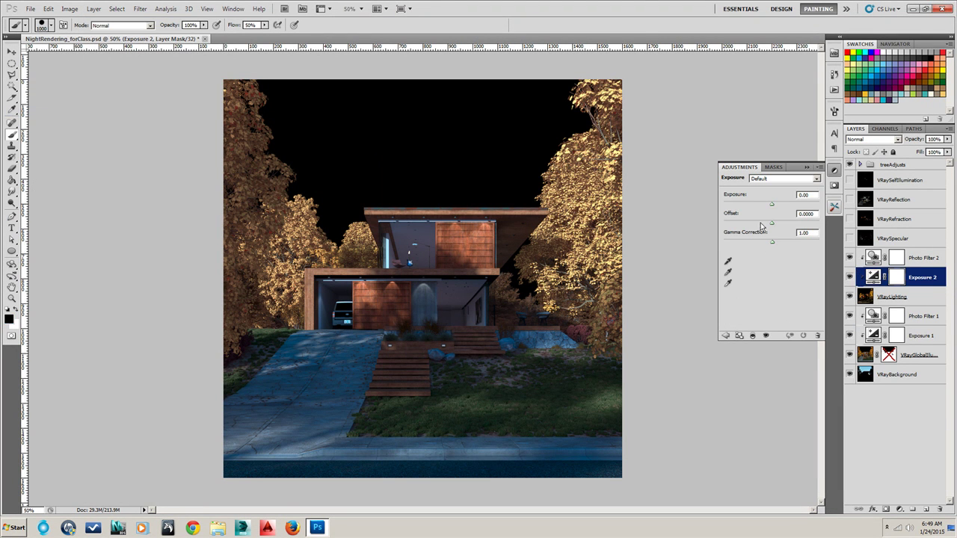
left_click_drag(772, 208, 746, 213)
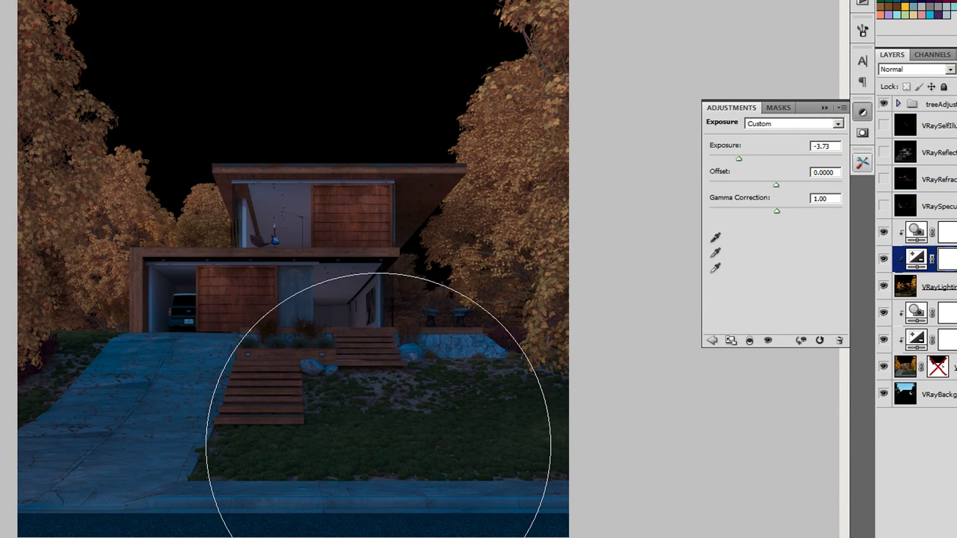
left_click(885, 287)
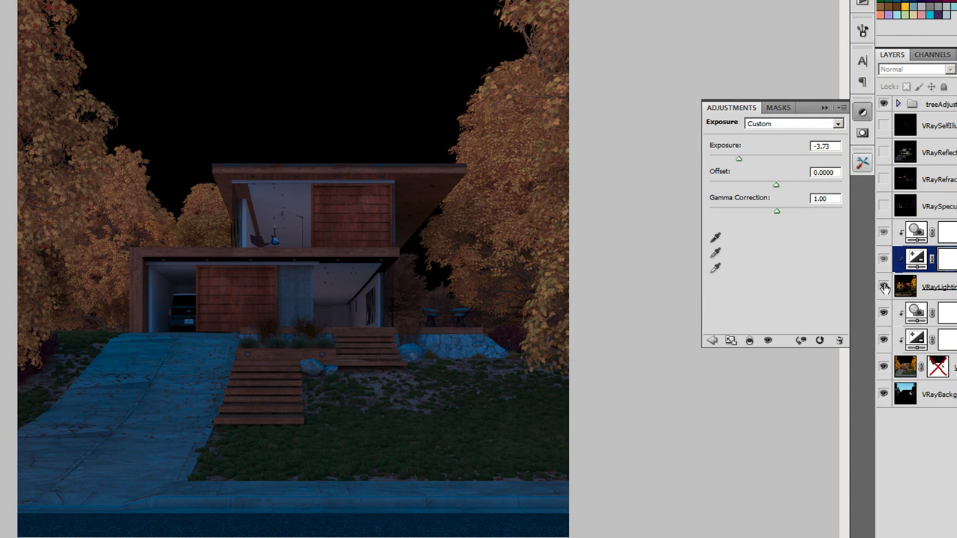
left_click(884, 286)
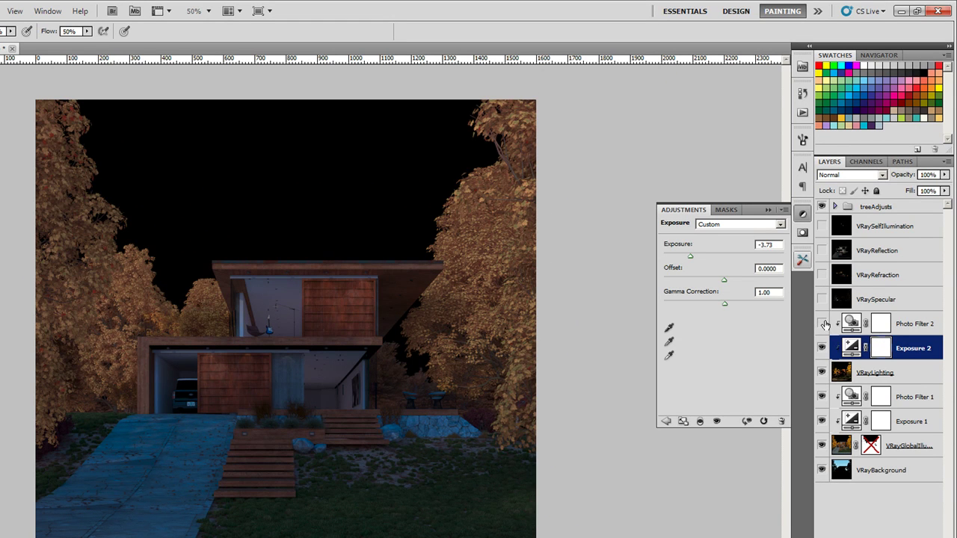
- Try a brighter blue colour on Photo Filter 2, then undo it
left_click(851, 324)
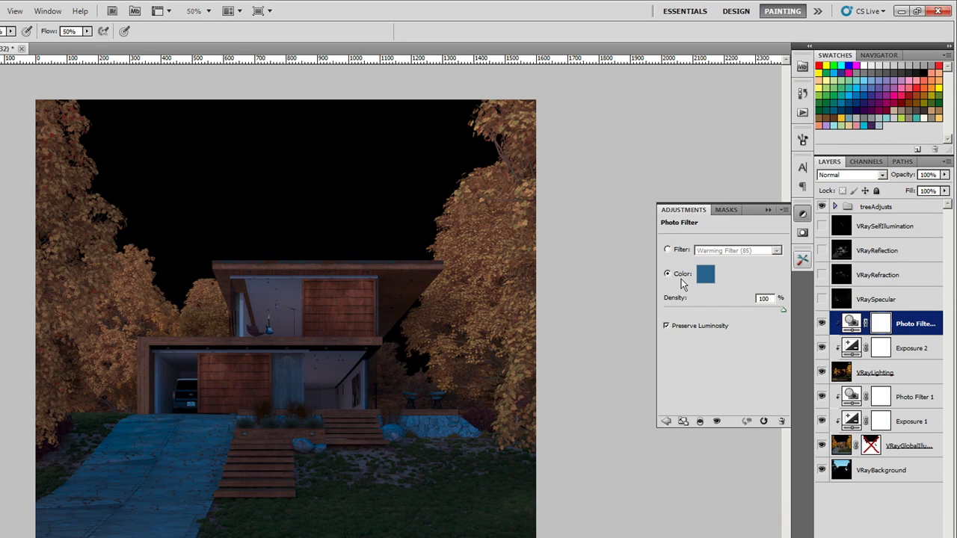
left_click(700, 277)
key("Return")
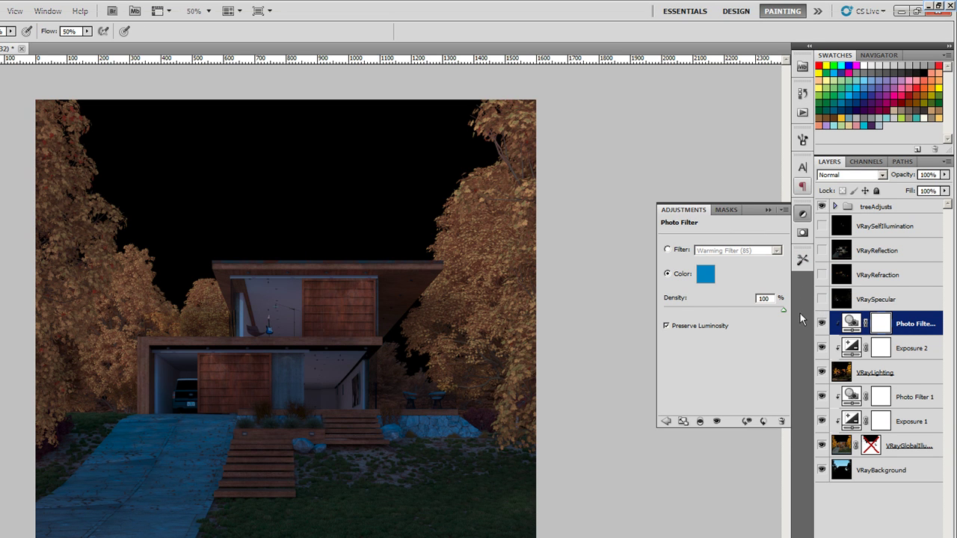
key("ctrl+alt+z")
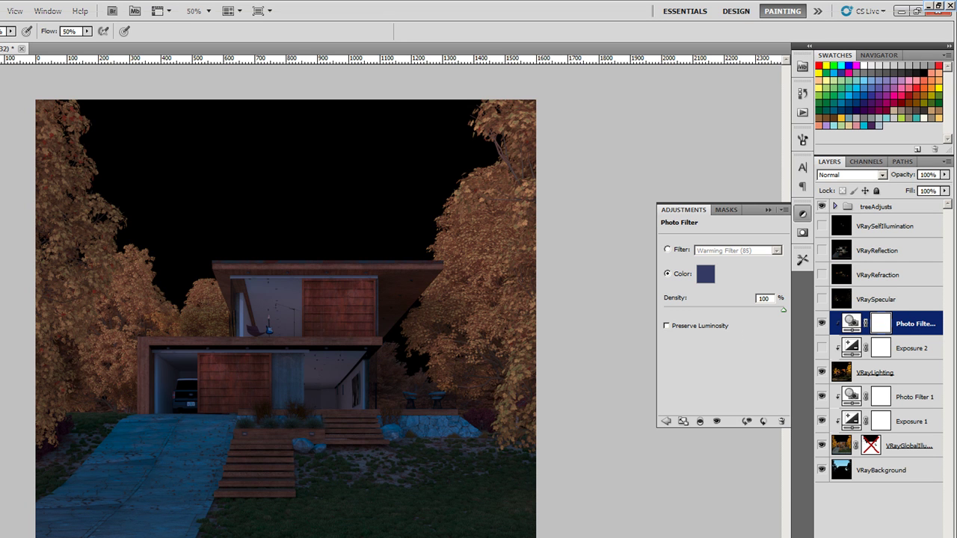
- Turn off Preserve Luminosity and set the filter colour to dark navy (H233 S77 B13)
left_click(668, 324)
left_click(667, 326)
left_click(667, 326)
left_click(667, 326)
left_click(703, 276)
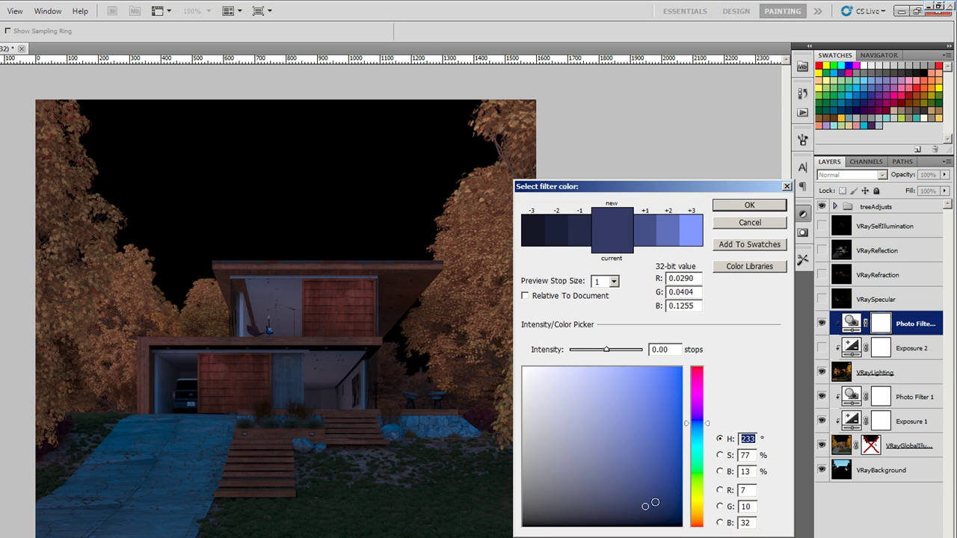
left_click(748, 205)
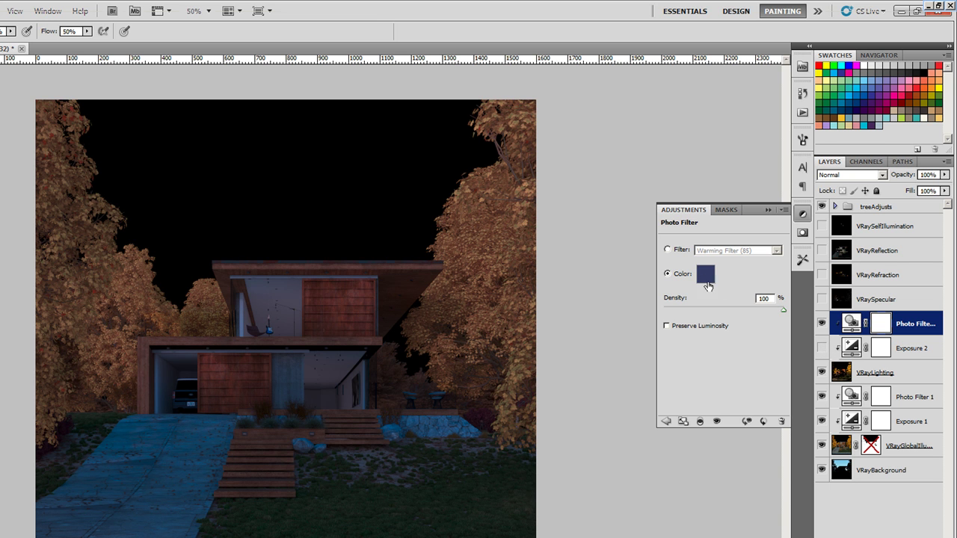
- Toggle the adjustment's visibility repeatedly to compare the scene with and without it
left_click(822, 324)
left_click(822, 323)
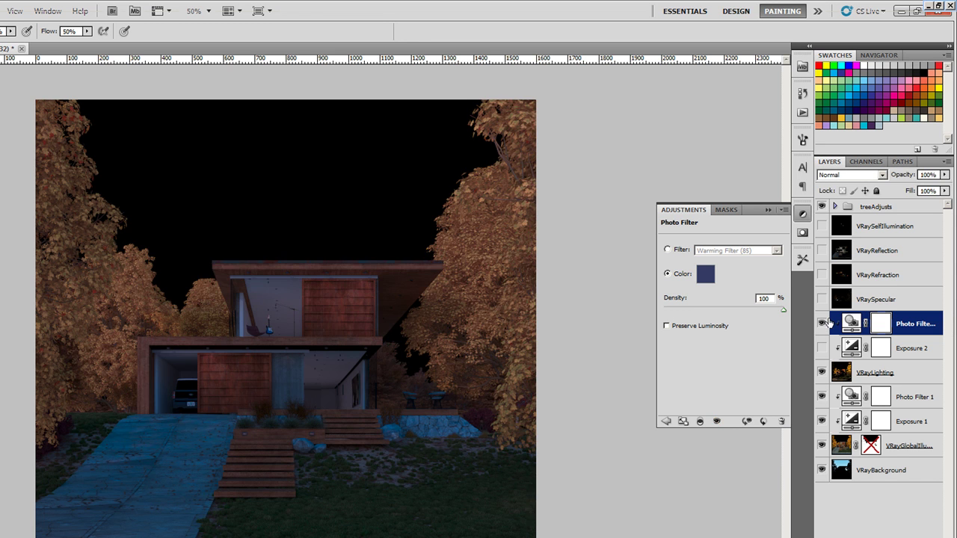
left_click(821, 324)
left_click(822, 324)
left_click(823, 323)
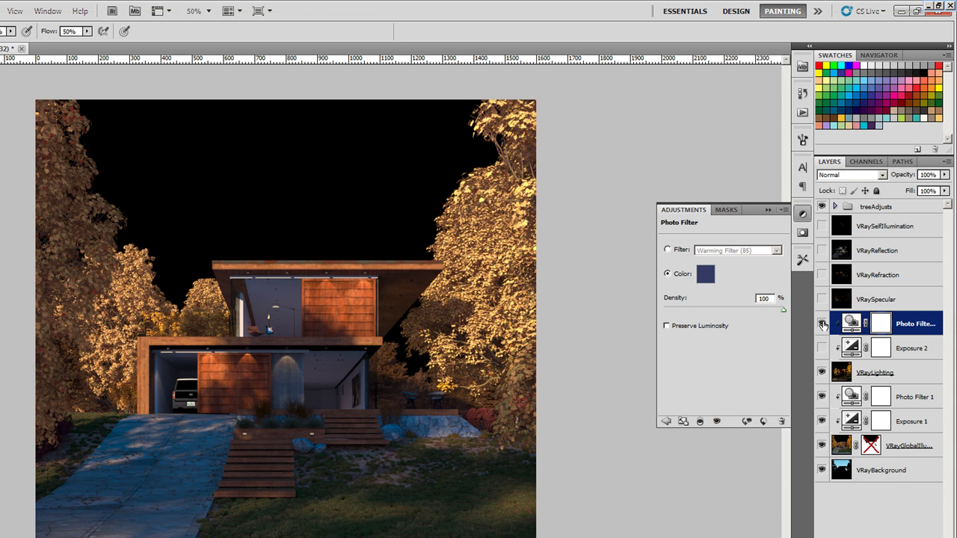
left_click(823, 323)
left_click(823, 323)
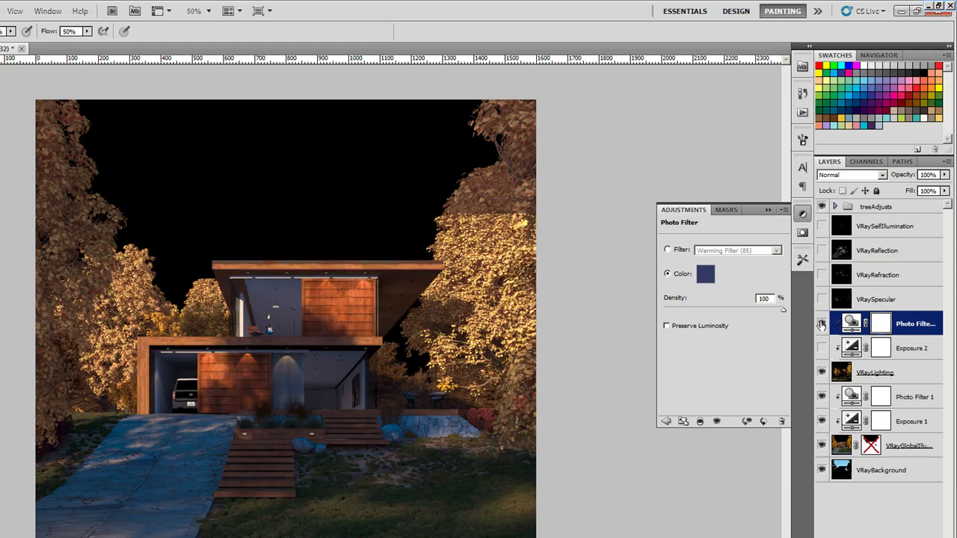
left_click(822, 323)
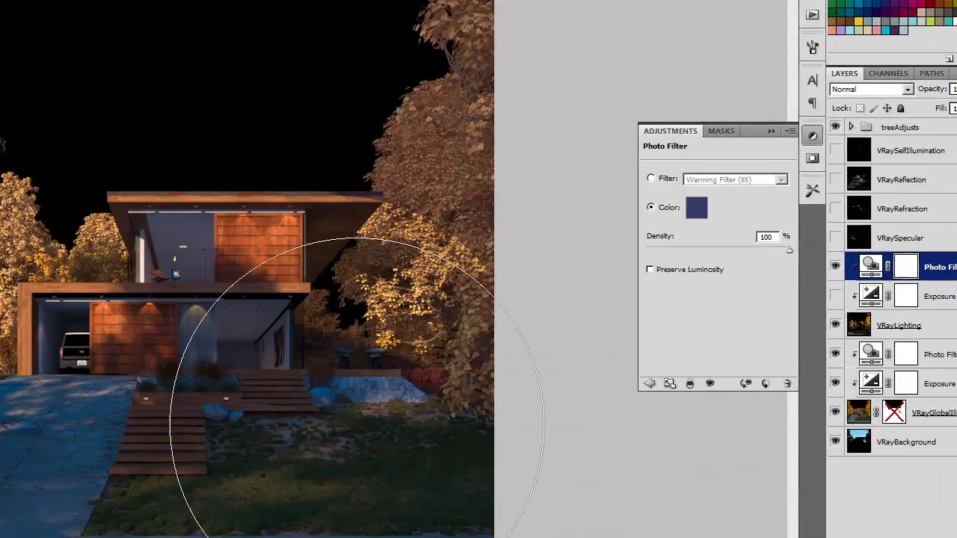
- Paint the Photo Filter 2 mask with a 125 px brush, undoing the upper-panel stroke
mouse_move(357, 425)
left_mouse_down()
mouse_move(411, 515)
mouse_move(355, 434)
mouse_move(351, 412)
left_mouse_up()
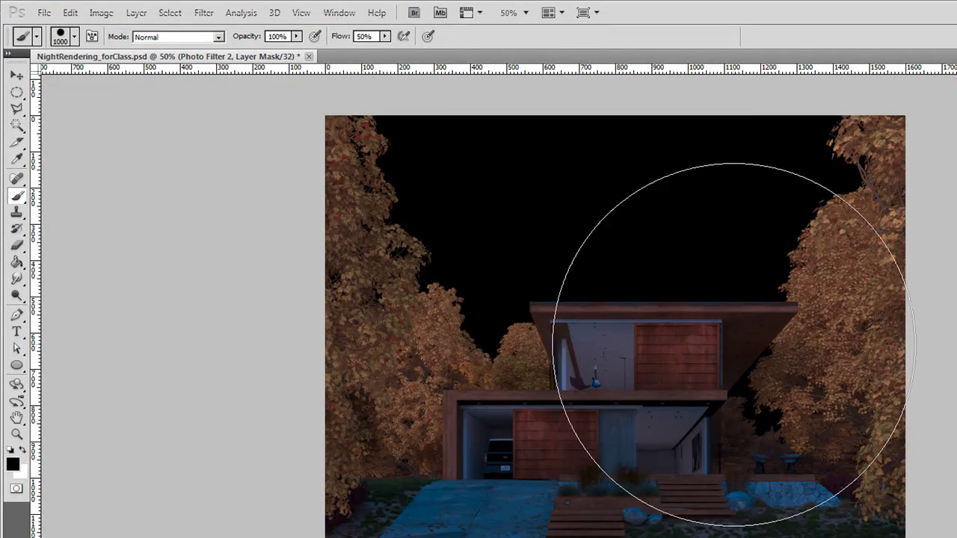
key("bracketleft")
key("bracketleft")
key("bracketleft")
key("bracketleft")
key("bracketleft")
key("bracketleft")
key("bracketleft")
key("bracketleft")
key("bracketleft")
key("bracketleft")
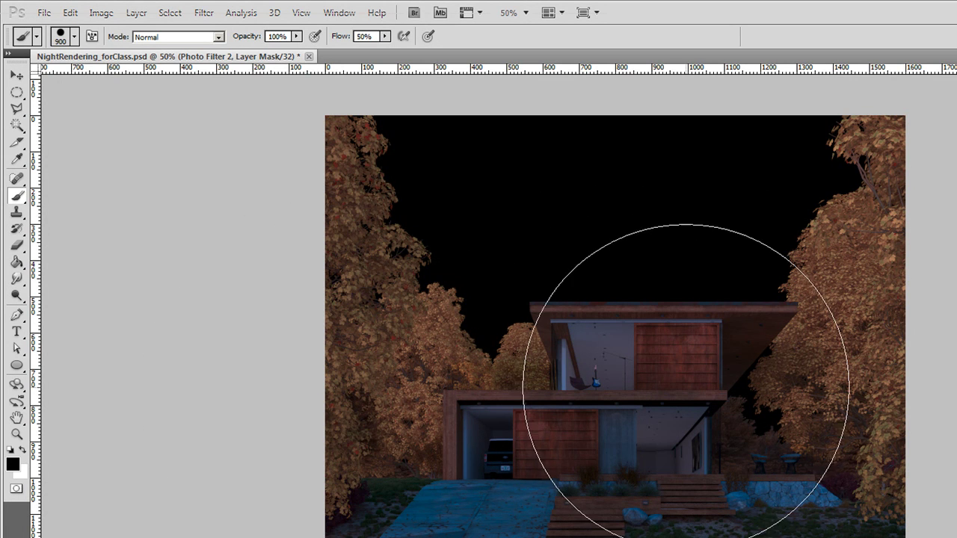
key("bracketleft")
key("bracketleft")
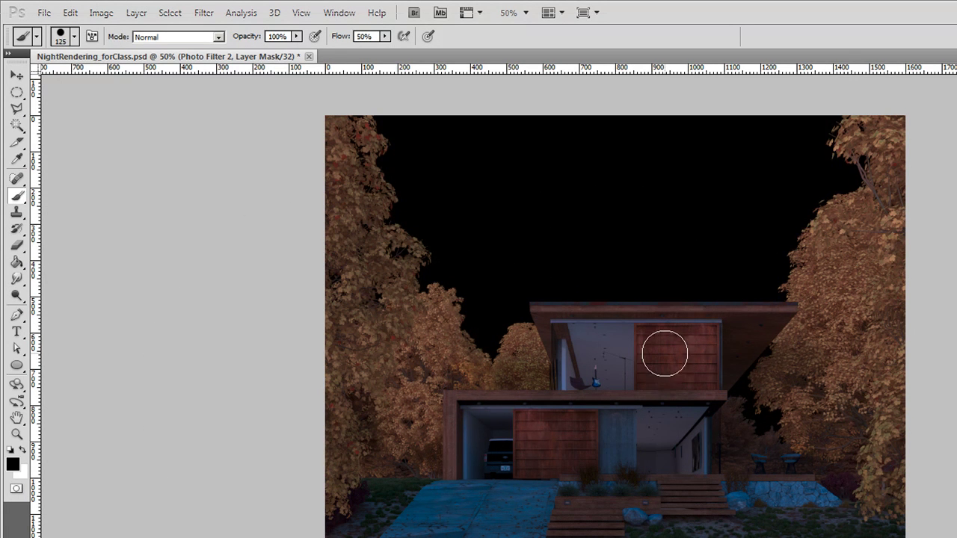
left_click_drag(664, 352, 661, 371)
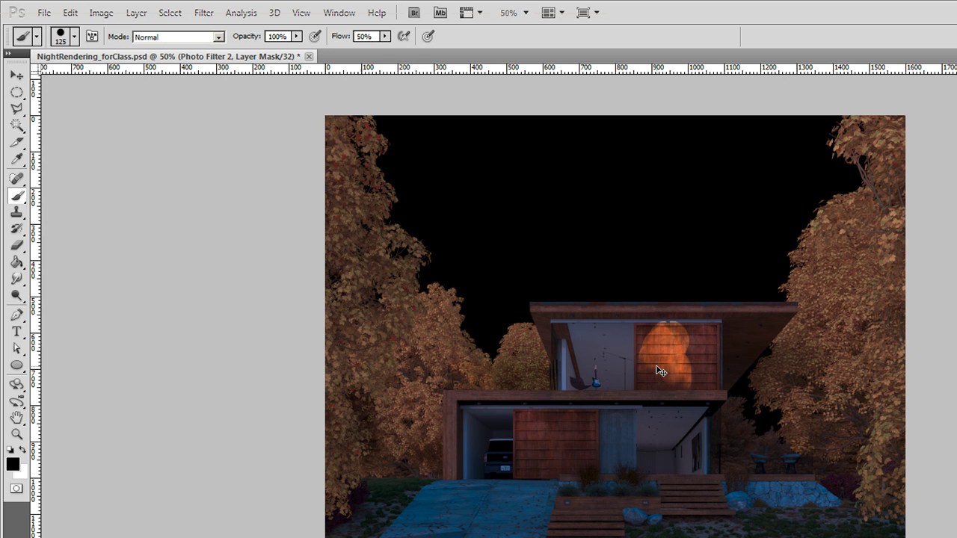
key("ctrl+z")
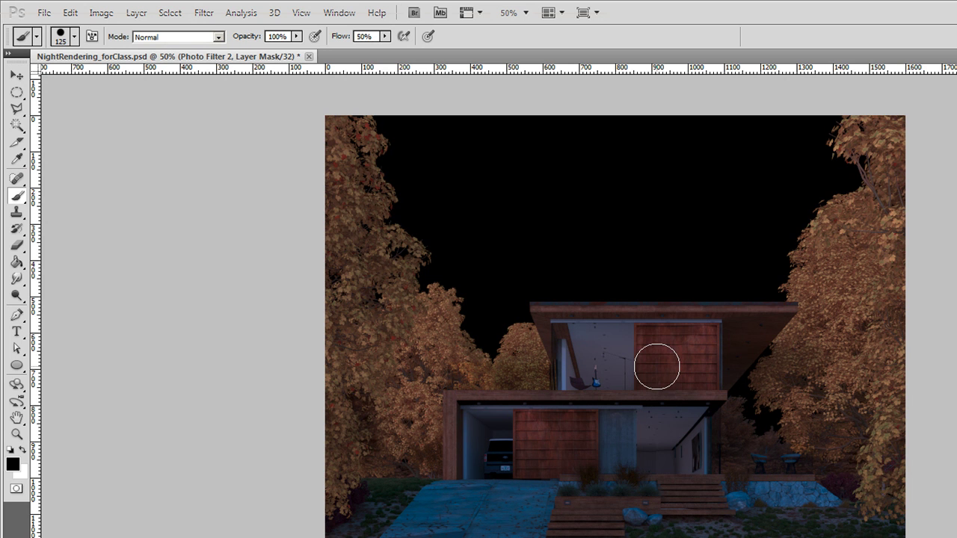
- Set the brush to 0% hardness and 100 px size
left_click(74, 38)
left_click_drag(162, 107, 23, 105)
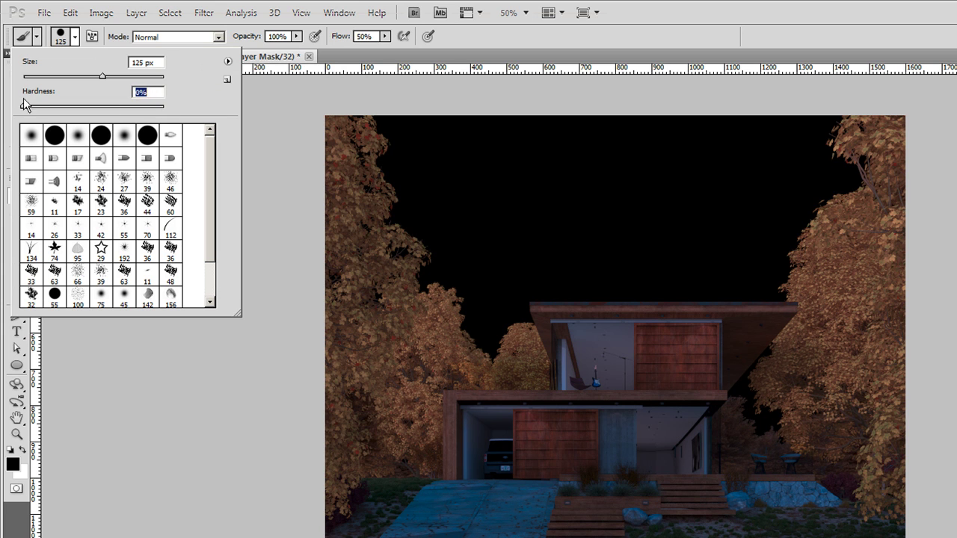
left_click_drag(103, 76, 93, 78)
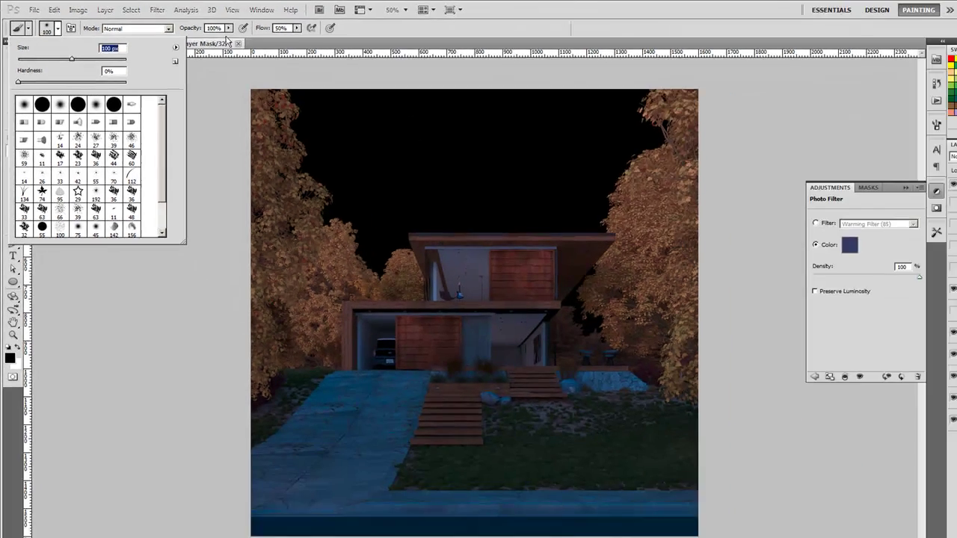
left_click(227, 39)
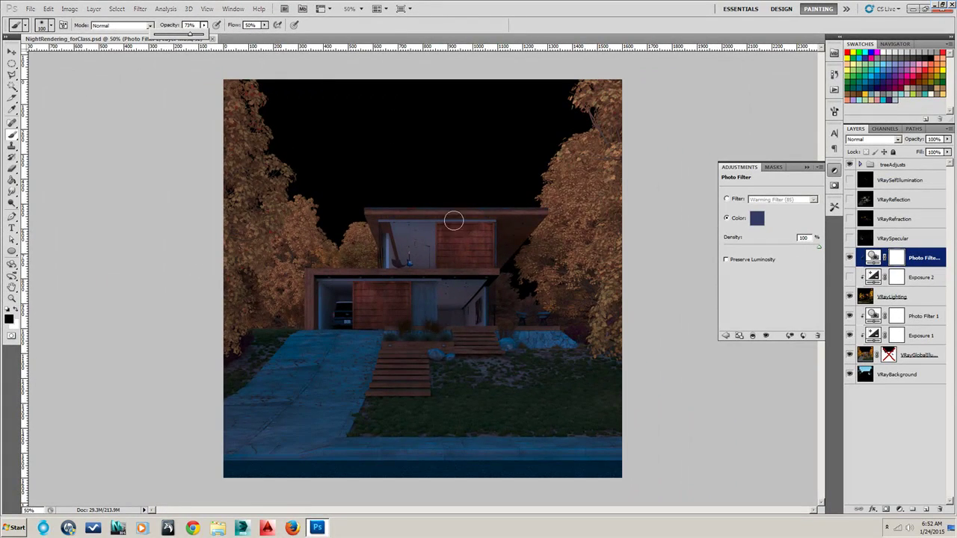
- Brush warm glows onto the upper wall panel with a 200 px soft brush
mouse_move(454, 220)
left_mouse_down()
mouse_move(466, 257)
mouse_move(468, 228)
mouse_move(467, 252)
mouse_move(483, 238)
mouse_move(479, 224)
mouse_move(448, 243)
left_mouse_up()
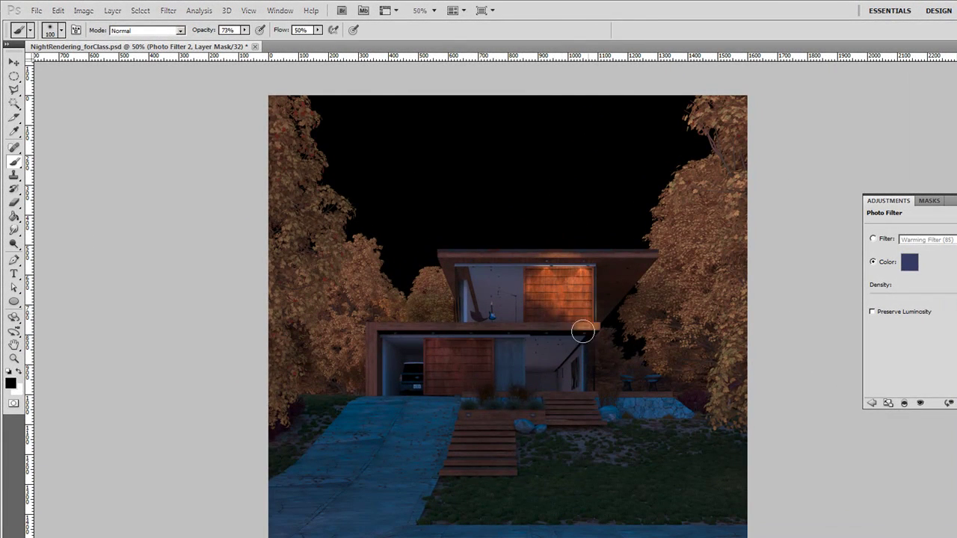
key("ctrl+z")
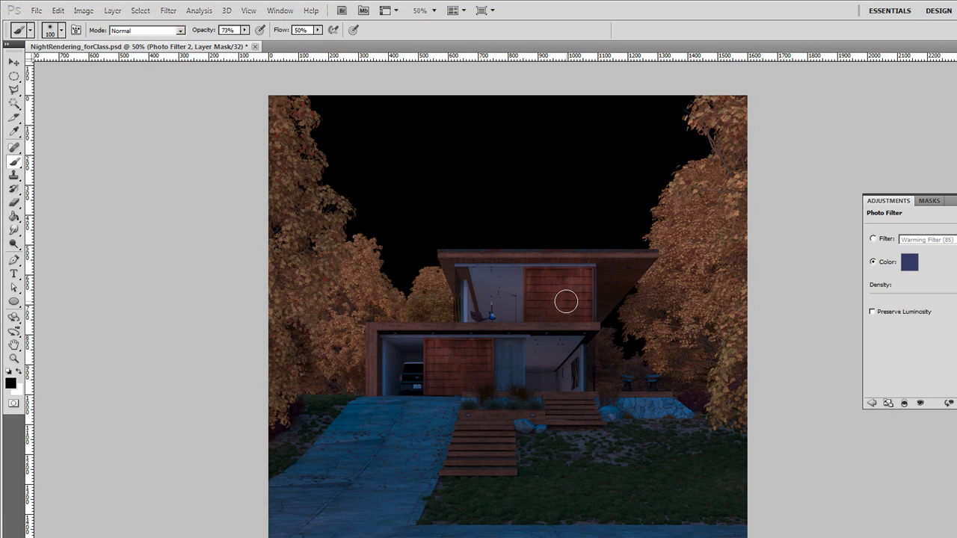
key("bracketright")
key("bracketright")
key("bracketright")
key("bracketright")
left_click(551, 278)
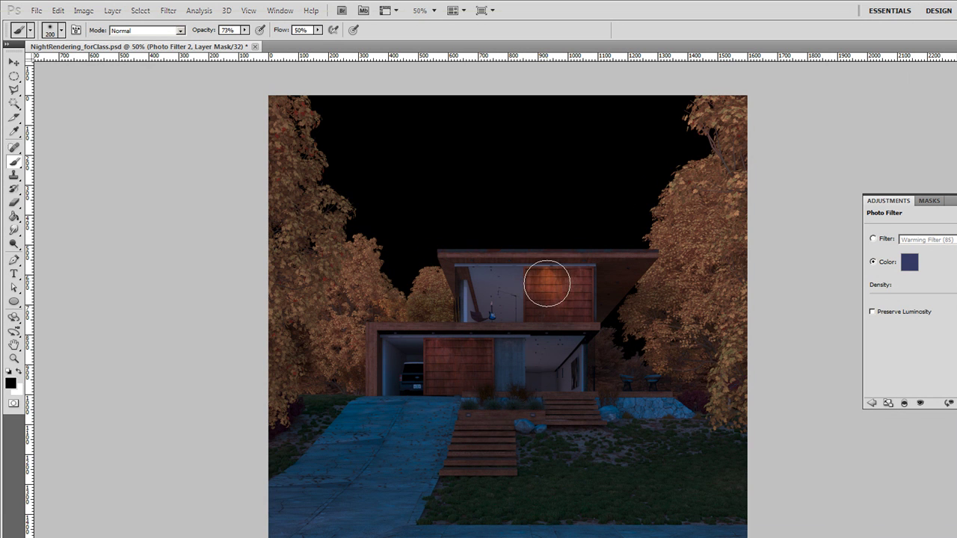
left_click(581, 284)
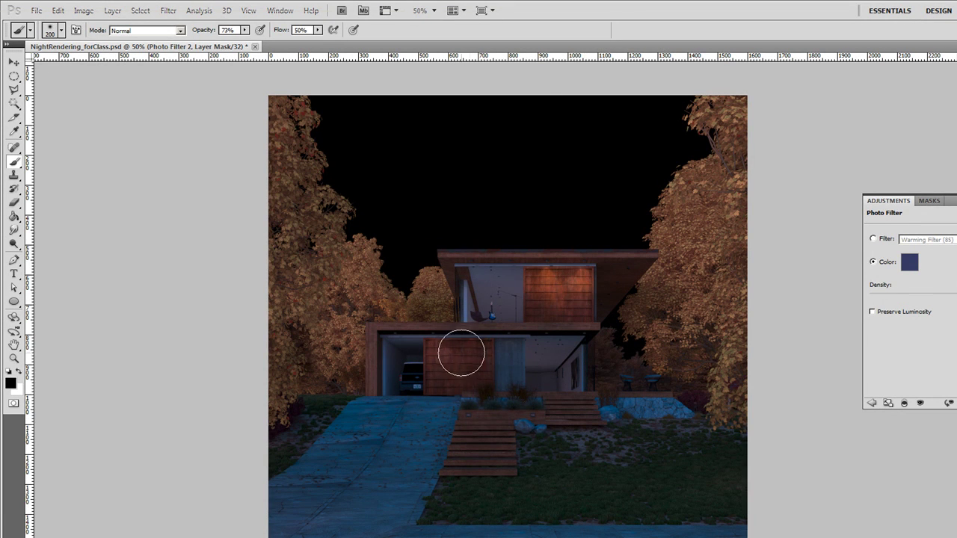
- Reveal glows along the lower panel and two deck-edge lights, then set filter opacity to 90%
mouse_move(440, 351)
left_mouse_down()
mouse_move(466, 344)
mouse_move(466, 354)
left_mouse_up()
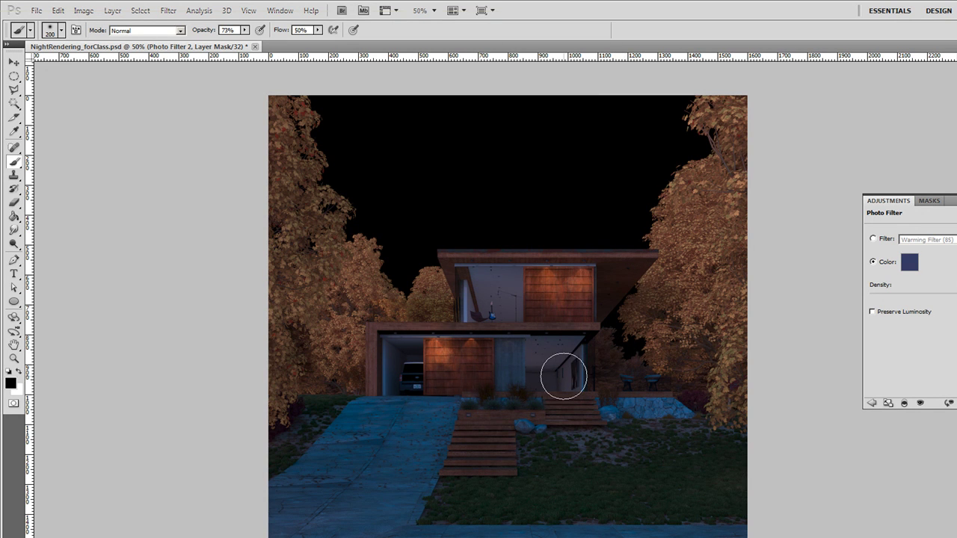
left_click(471, 417)
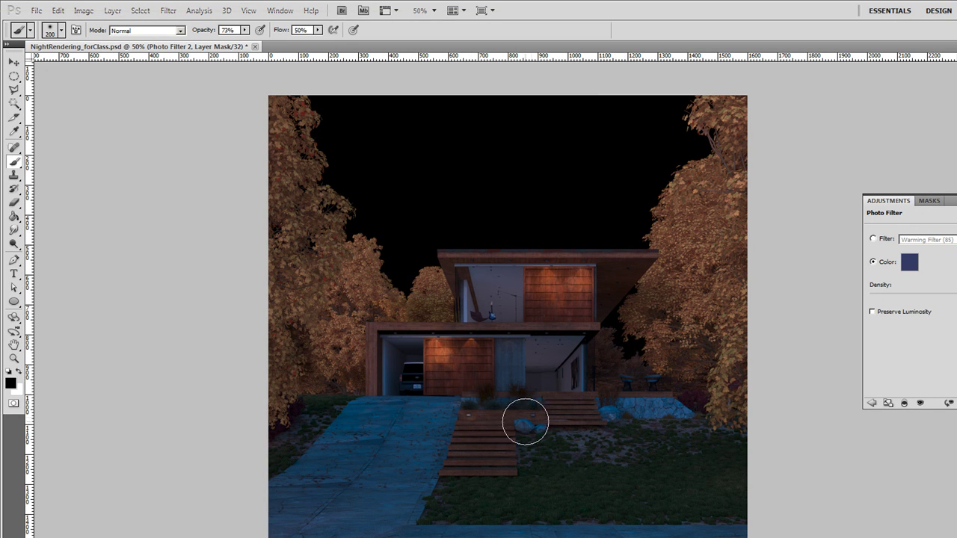
left_click(530, 418)
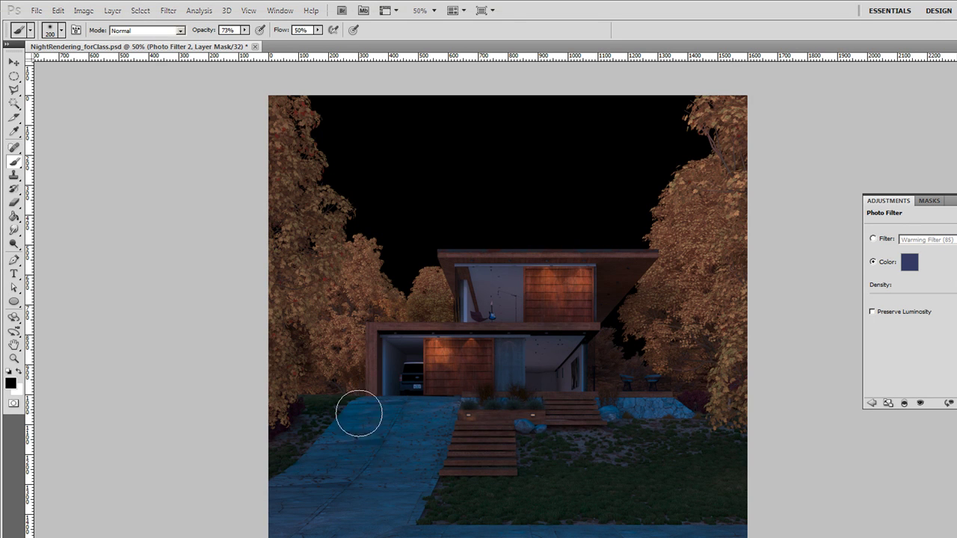
mouse_move(556, 502)
left_mouse_down()
mouse_move(609, 482)
mouse_move(669, 488)
left_mouse_up()
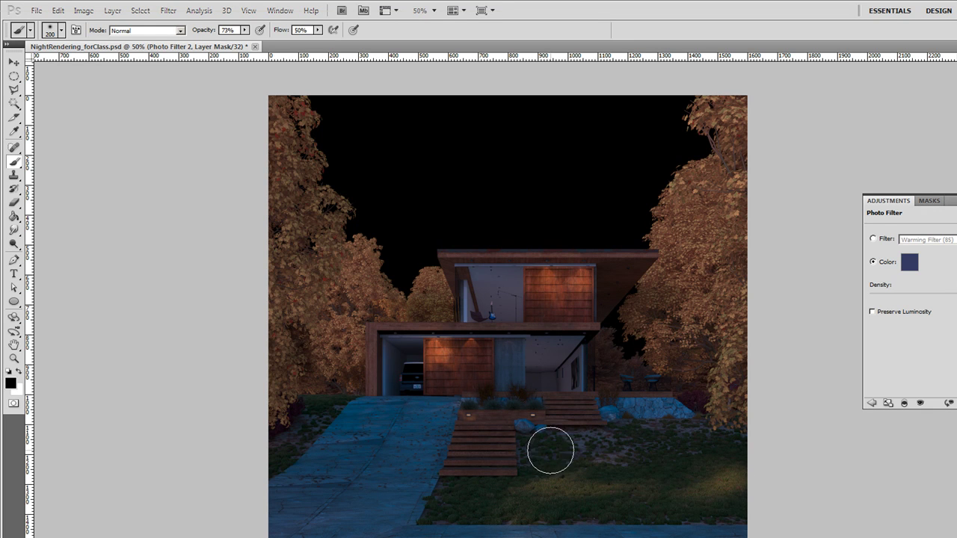
key("ctrl+z")
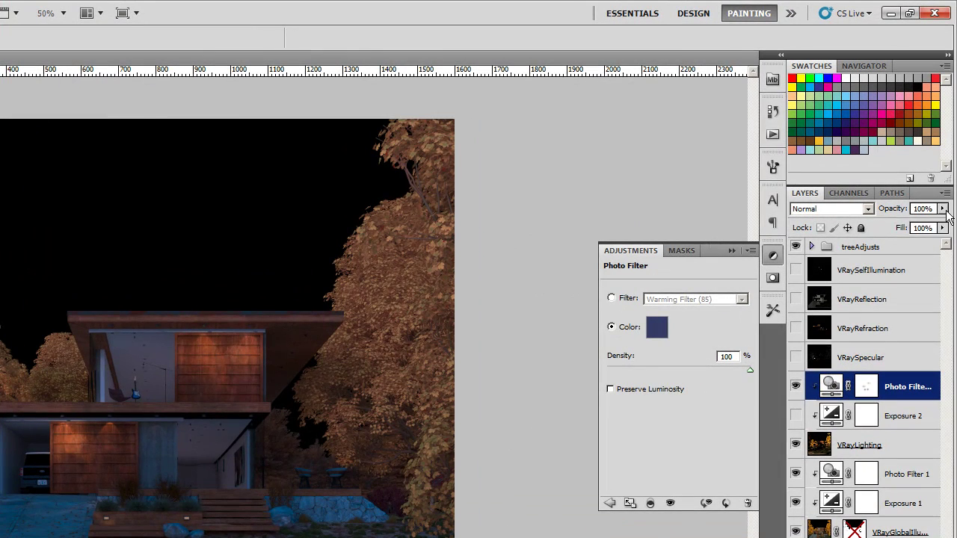
left_click_drag(943, 208, 955, 231)
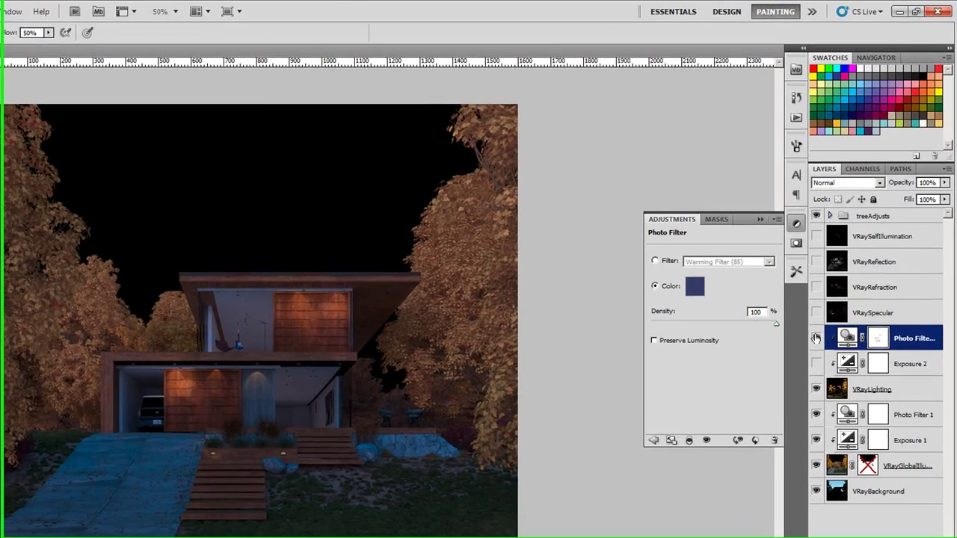
- Mask blue tint over the chairs and rocks, enable VRaySpecular, and set it to 25% opacity
left_click_drag(407, 434, 414, 456)
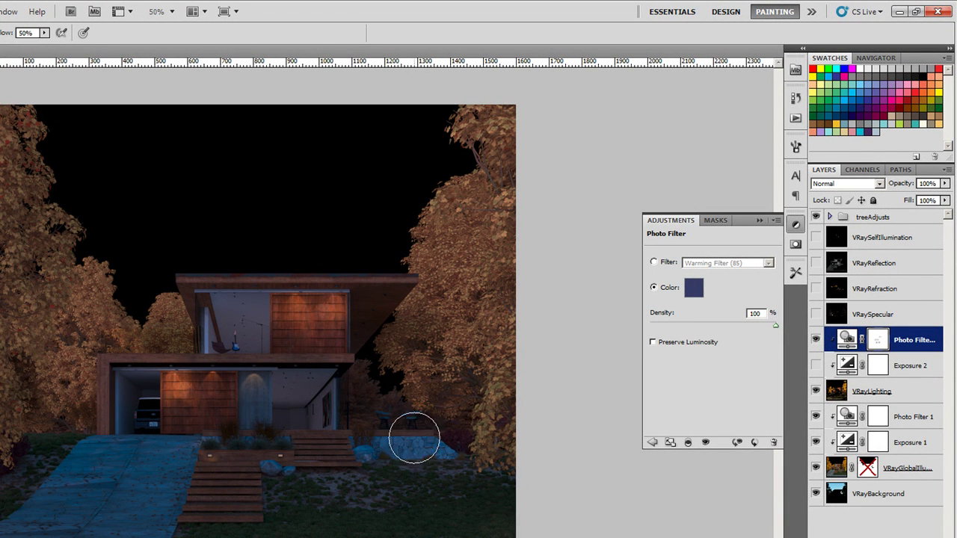
left_click(815, 341)
left_click(817, 314)
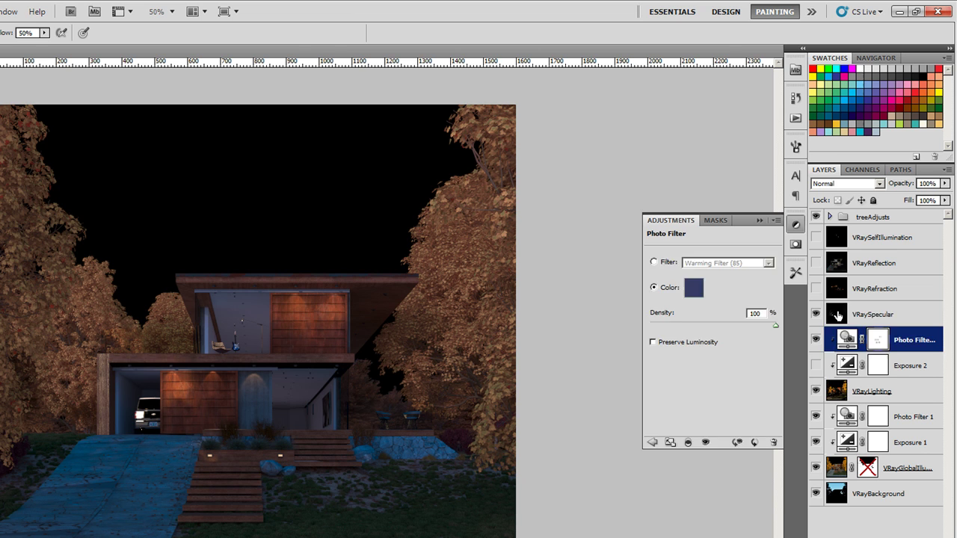
left_click(838, 315)
mouse_move(945, 184)
left_mouse_down()
mouse_move(940, 197)
mouse_move(893, 200)
mouse_move(907, 201)
left_mouse_up()
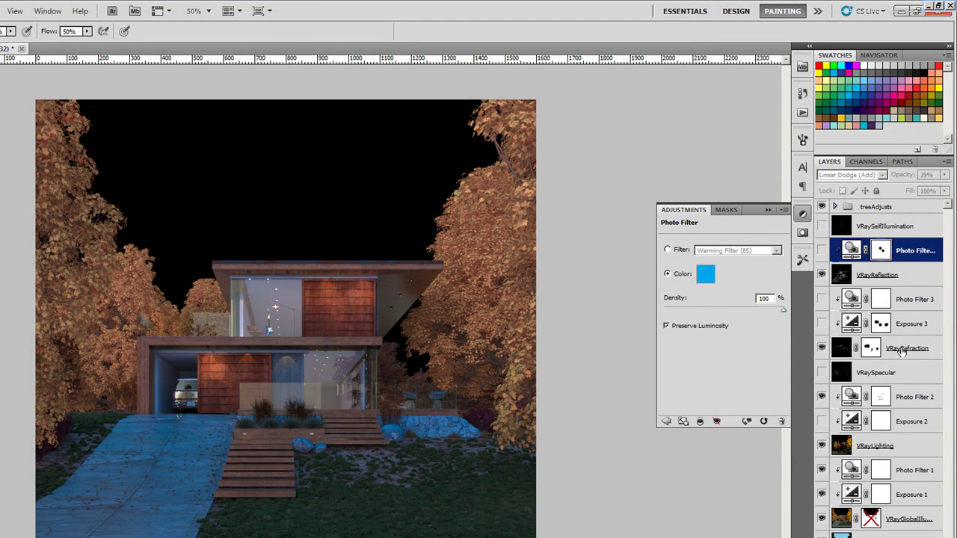
- Enable VRayRefraction and Exposure 3, setting Exposure 3 to +4.92
left_click(901, 350)
left_click(823, 350)
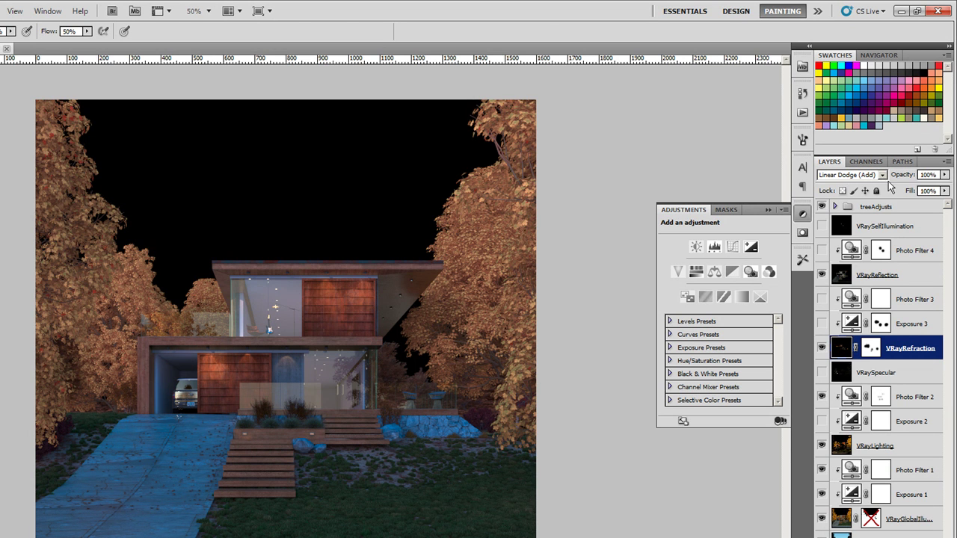
left_click(822, 323)
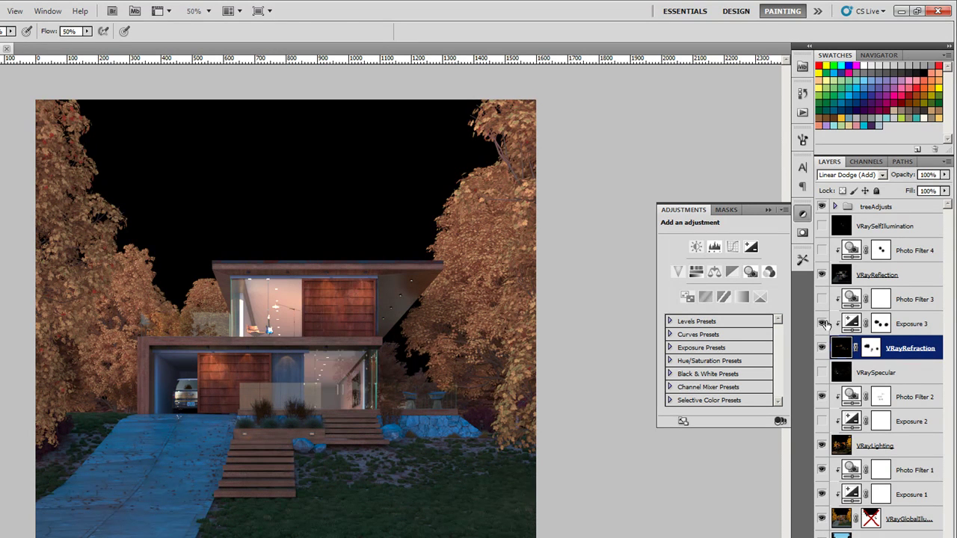
left_click(849, 324)
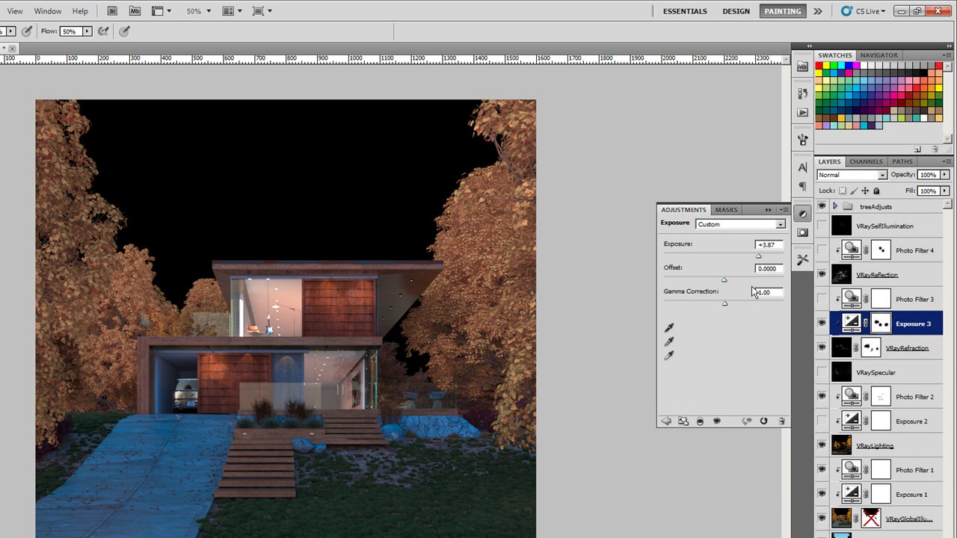
mouse_move(759, 257)
left_mouse_down()
mouse_move(732, 259)
mouse_move(763, 266)
mouse_move(764, 256)
left_mouse_up()
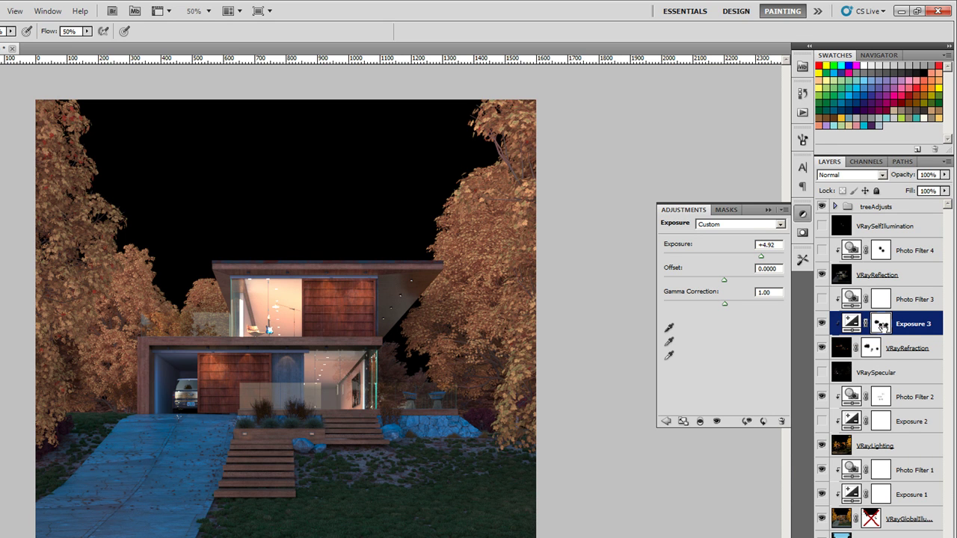
- Compare Exposure 3 with its mask disabled and enabled, then turn on Photo Filter 3
left_click(883, 325, "shift")
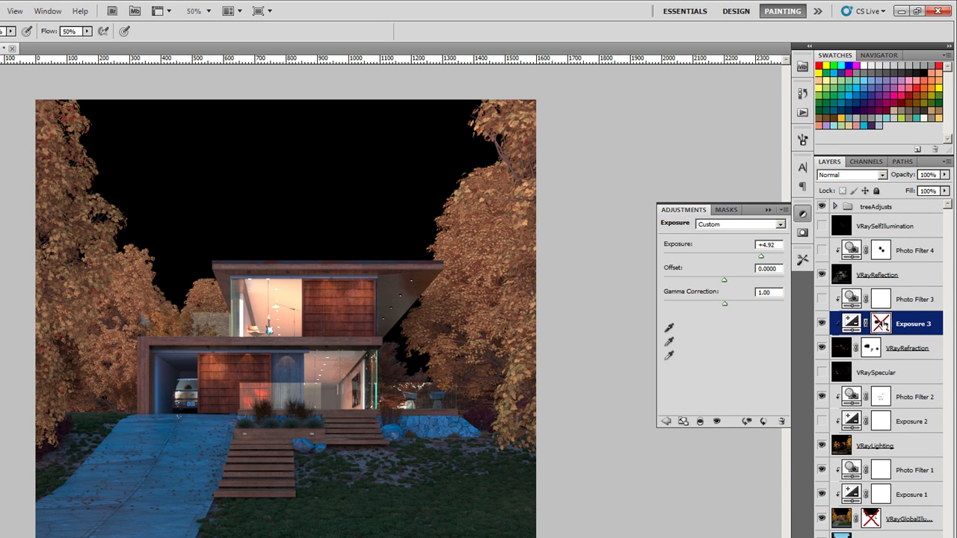
left_click(884, 324, "shift")
left_click(884, 324, "shift")
left_click(882, 323, "shift")
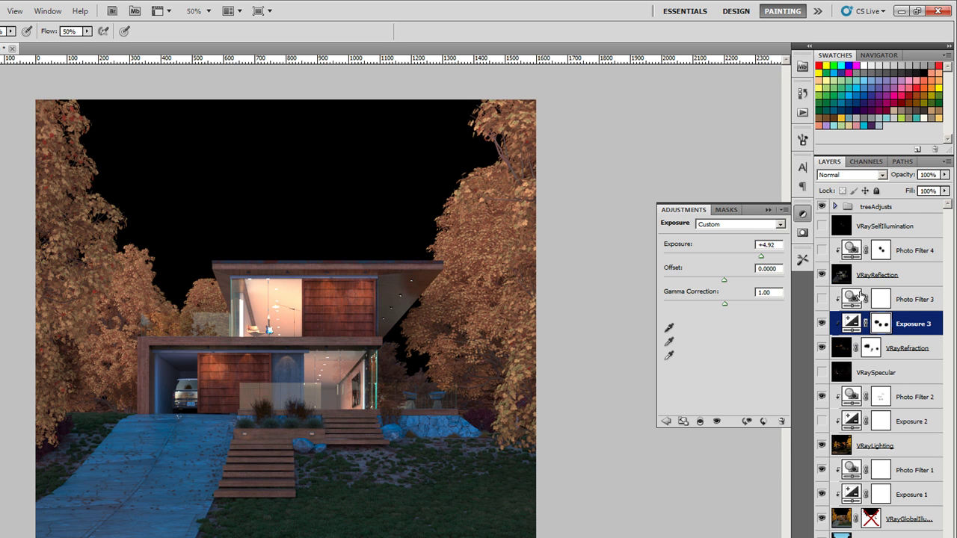
left_click(822, 300)
- Tint Photo Filter 3 warm orange (H24 S85 B77) and drop its opacity to about 50%
left_click(849, 303)
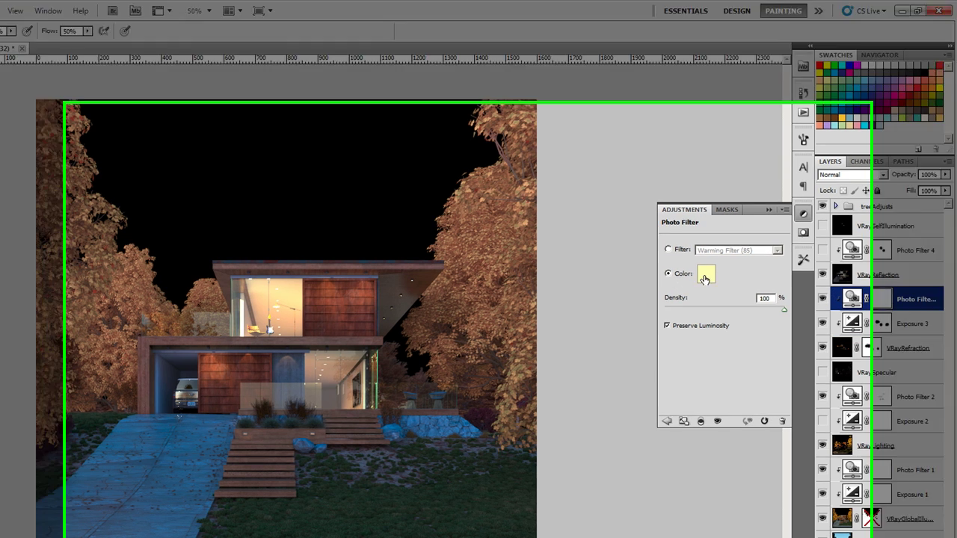
left_click(705, 275)
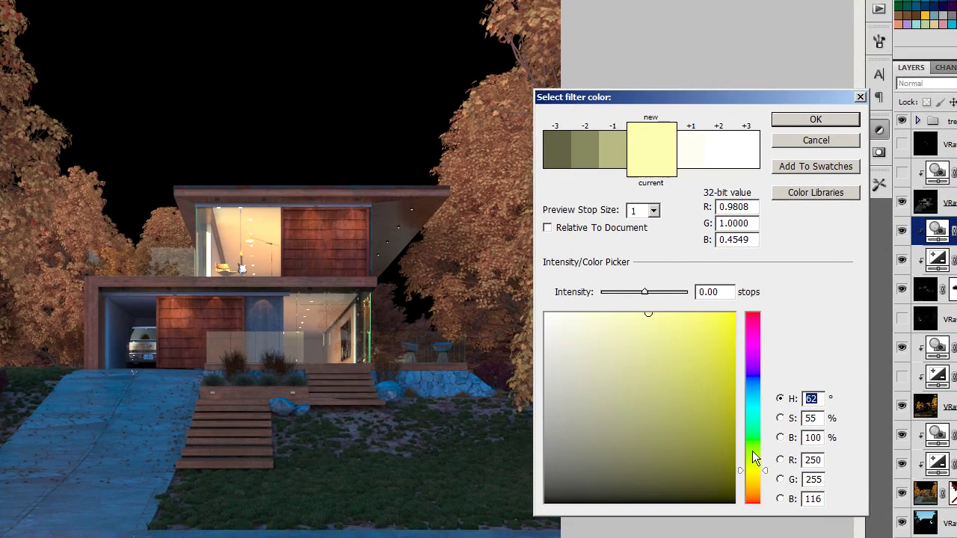
left_click(754, 494)
left_click_drag(679, 348, 705, 351)
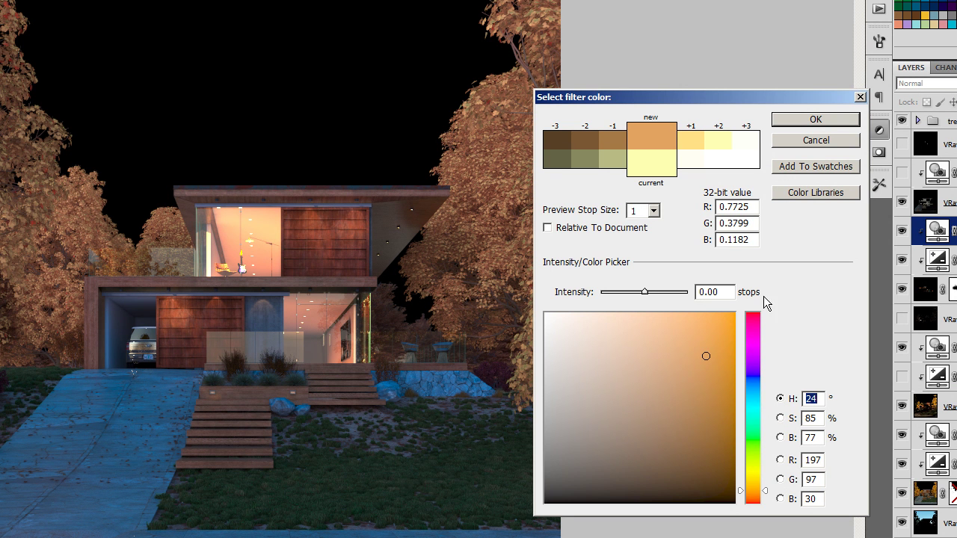
left_click(817, 121)
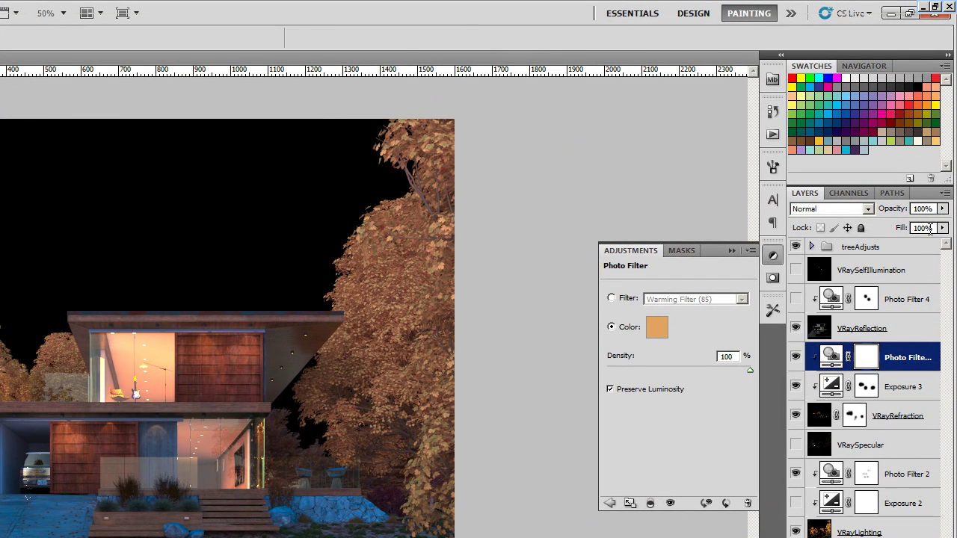
left_click(942, 208)
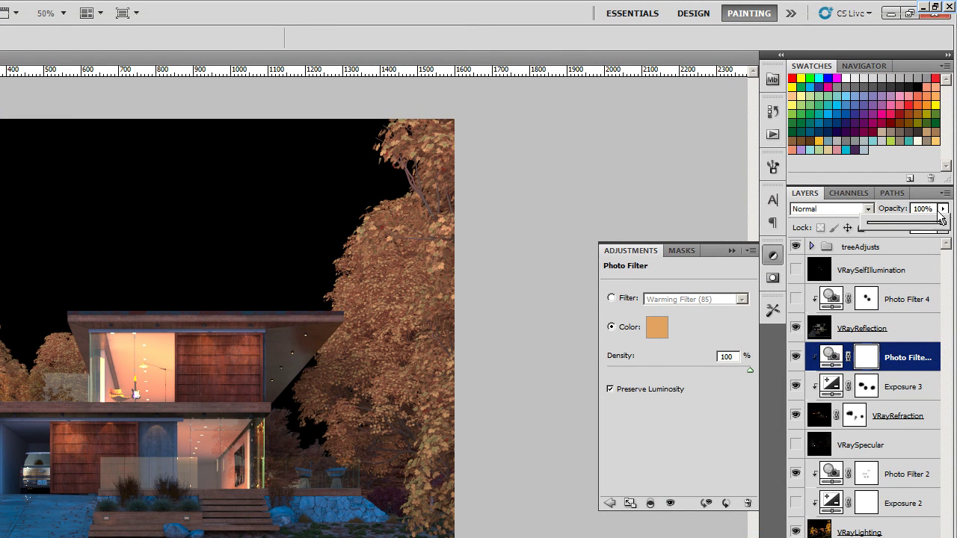
left_click_drag(936, 224, 897, 230)
- Toggle VRayReflection repeatedly to compare the glass, leaving it visible, then toggle Photo Filter 4
left_click(861, 331)
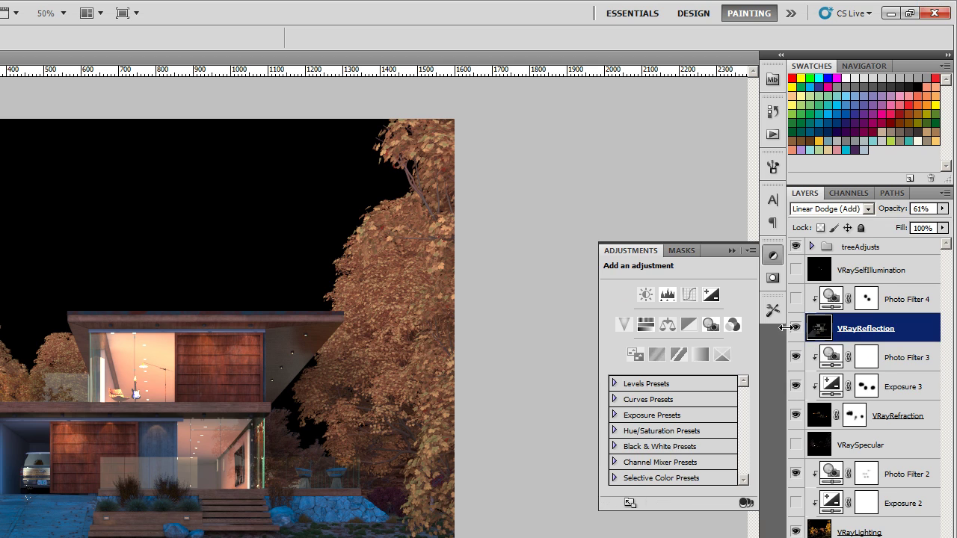
left_click(795, 328)
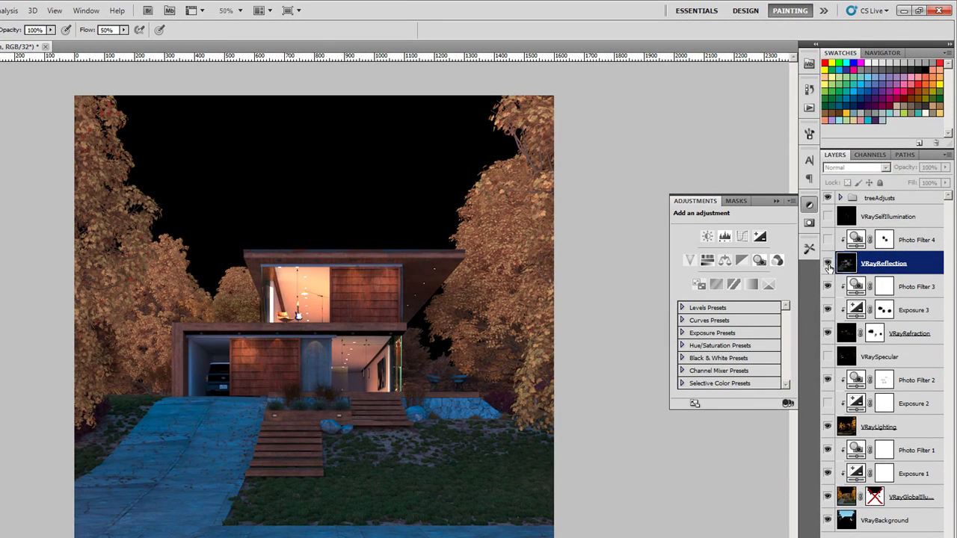
left_click(827, 265)
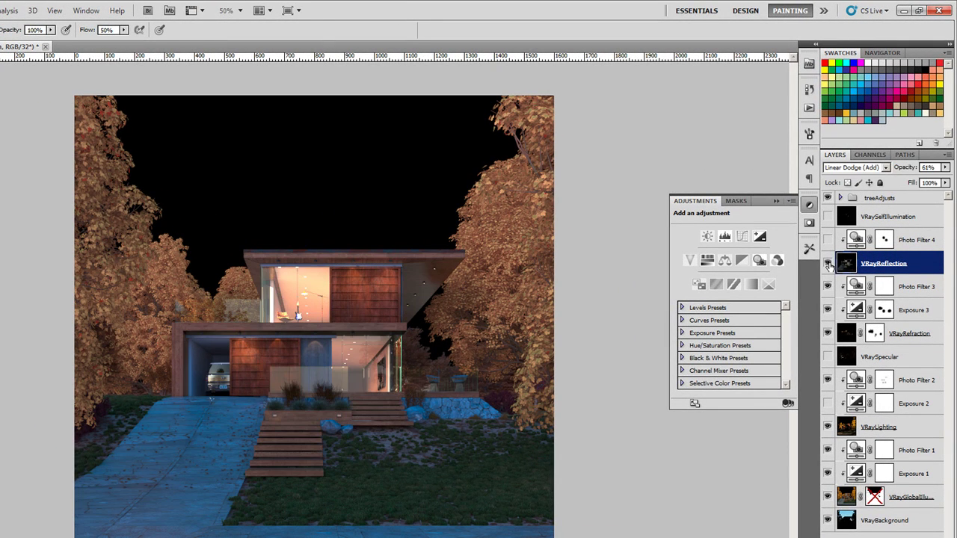
left_click(828, 265)
left_click(828, 265)
left_click(827, 265)
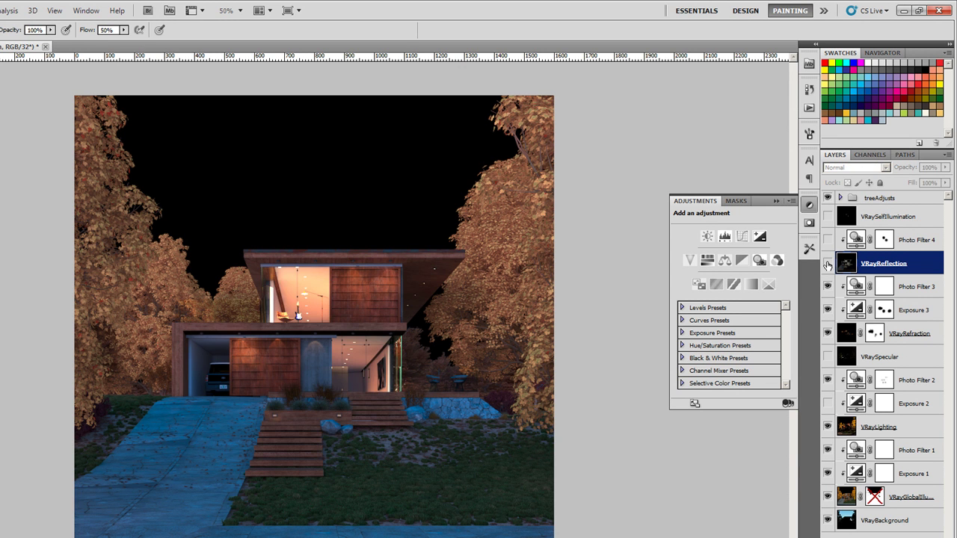
left_click(827, 265)
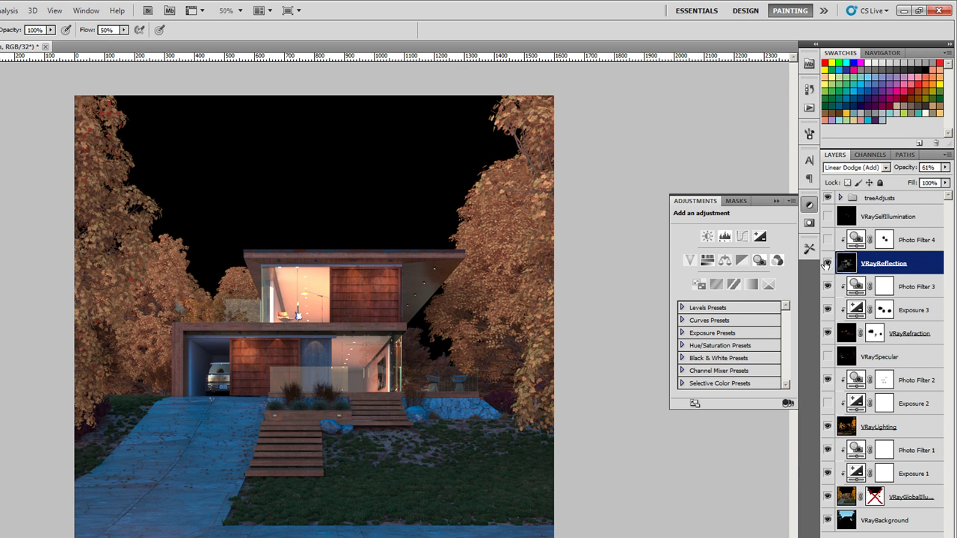
left_click(828, 265)
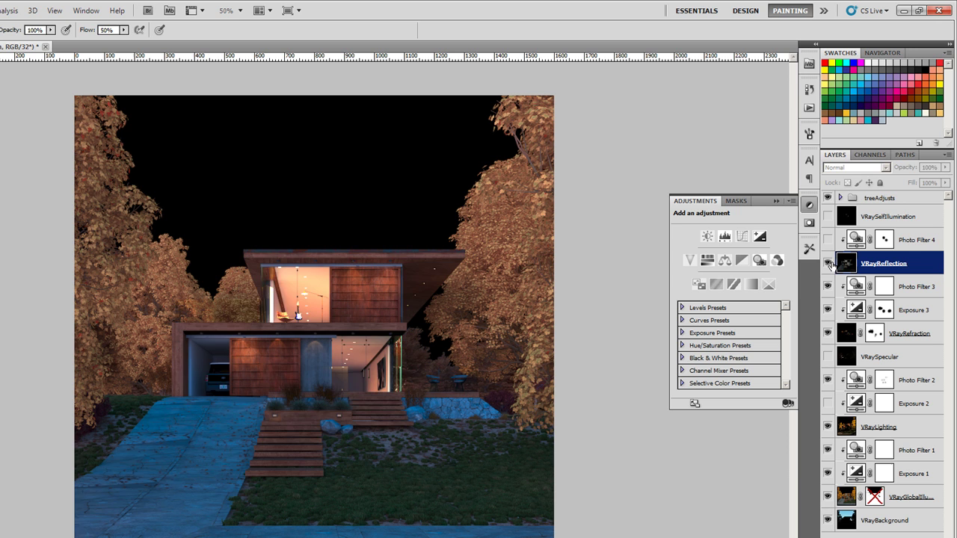
left_click(828, 264)
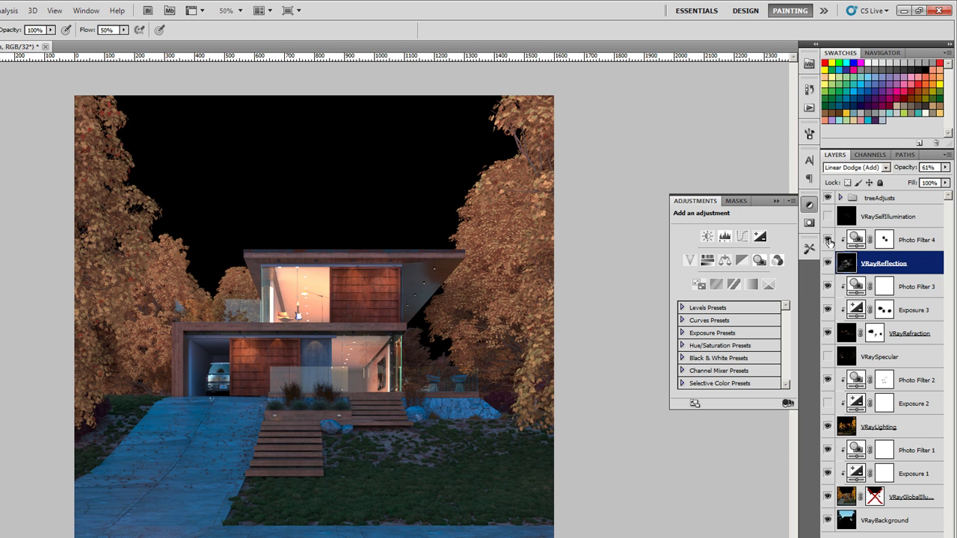
left_click(828, 240)
- Keep Photo Filter 4 on the reflections blue (R0 G101 B214) with Preserve Luminosity ticked
left_click(856, 239)
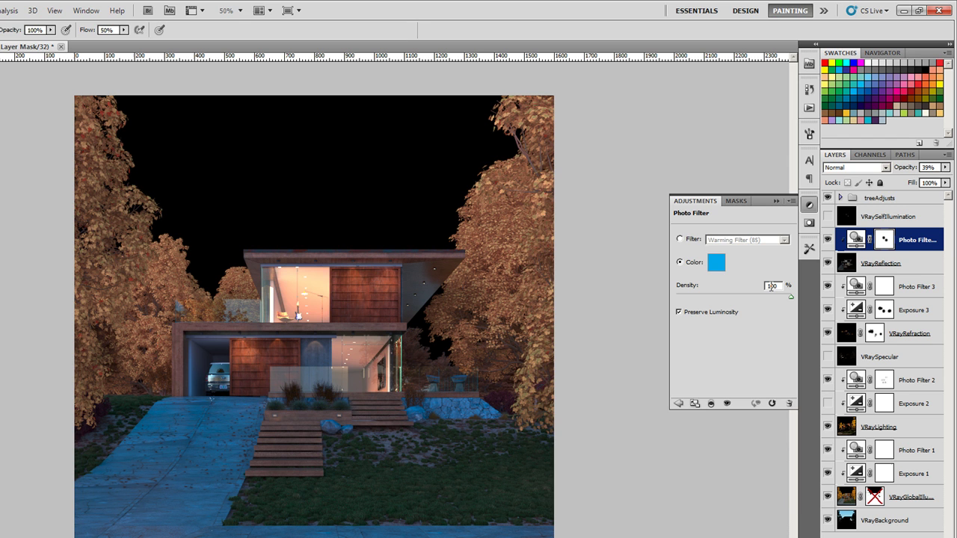
left_click(716, 263)
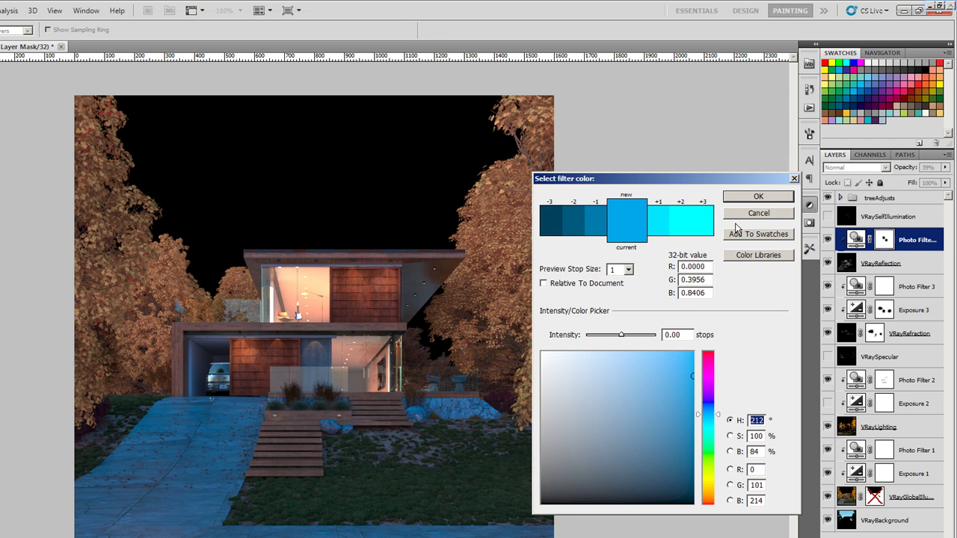
left_click(759, 196)
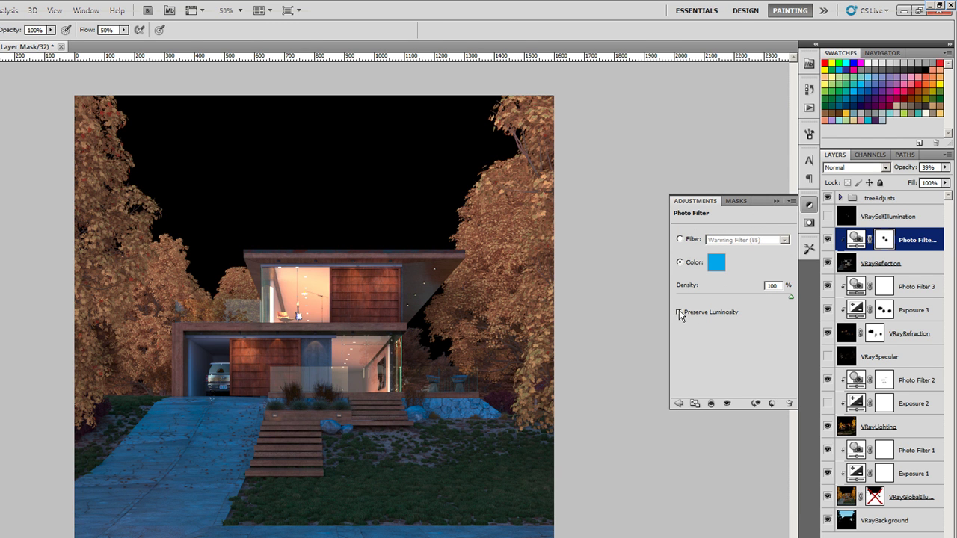
left_click(679, 311)
left_click(775, 201)
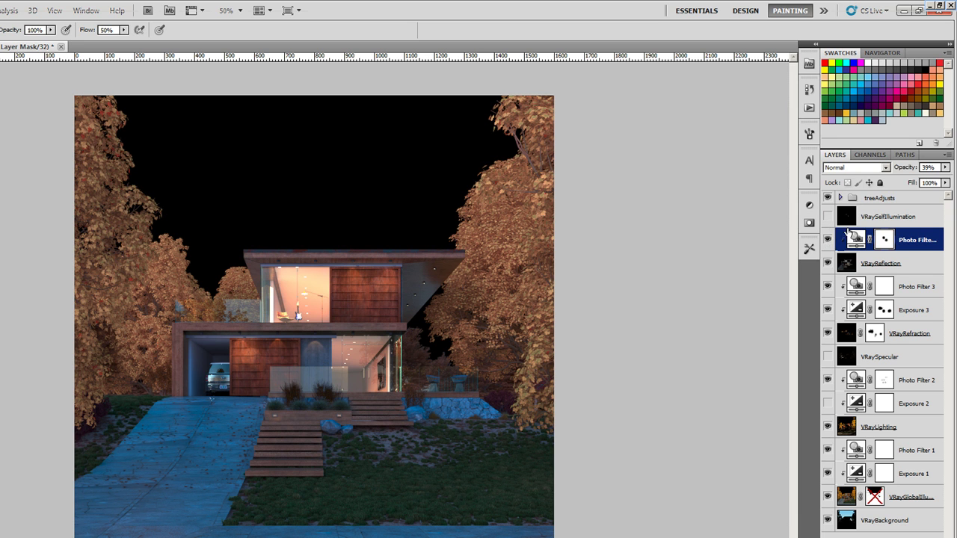
- Select and show the VRaySelfIllumination layer, blended in Linear Dodge (Add) at 100% opacity
left_click(846, 217)
left_click(828, 216)
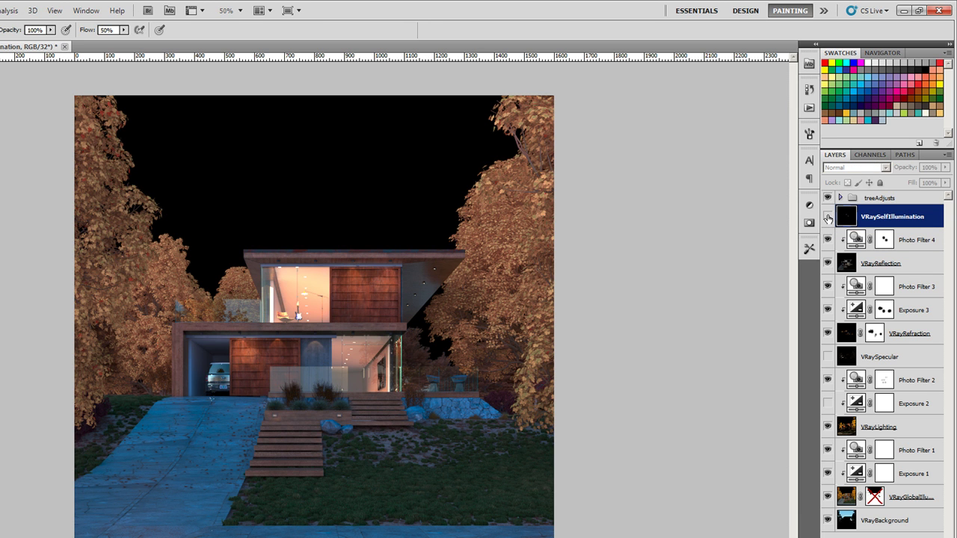